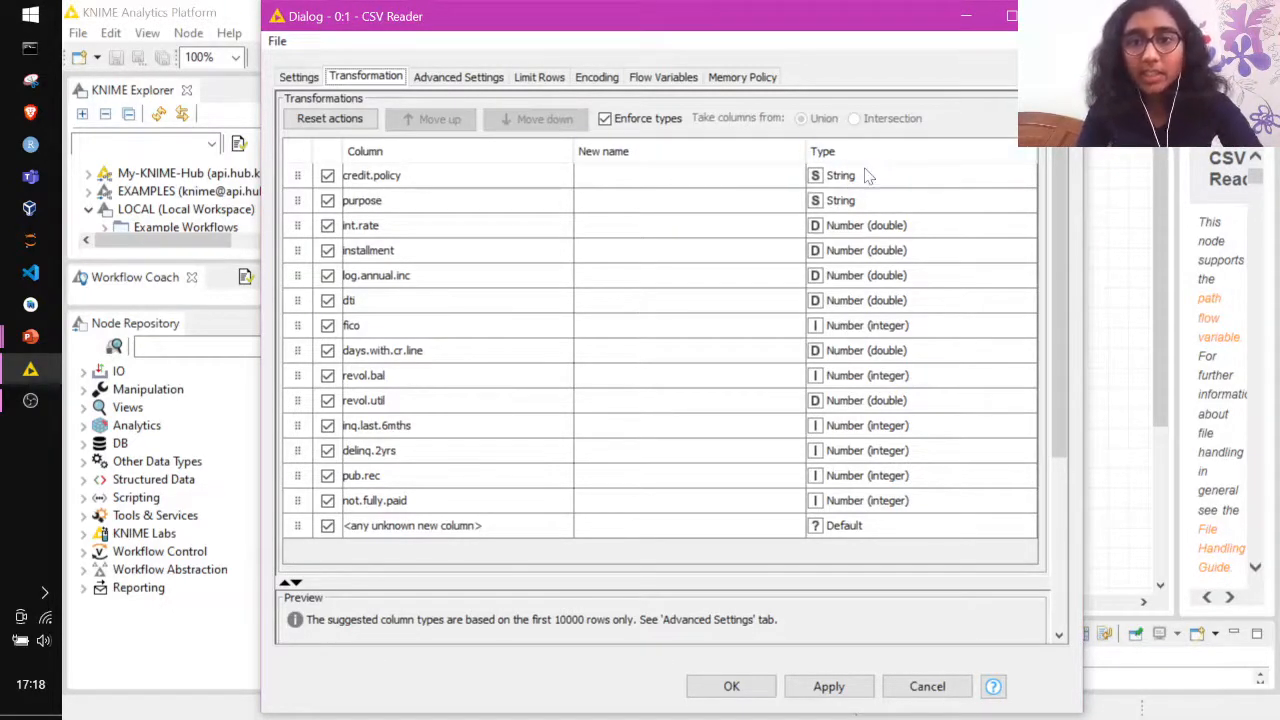
Confirm the CSV Reader's column transformation settings and close its configuration
{"action": "left_click", "coordinate": [745, 692]}
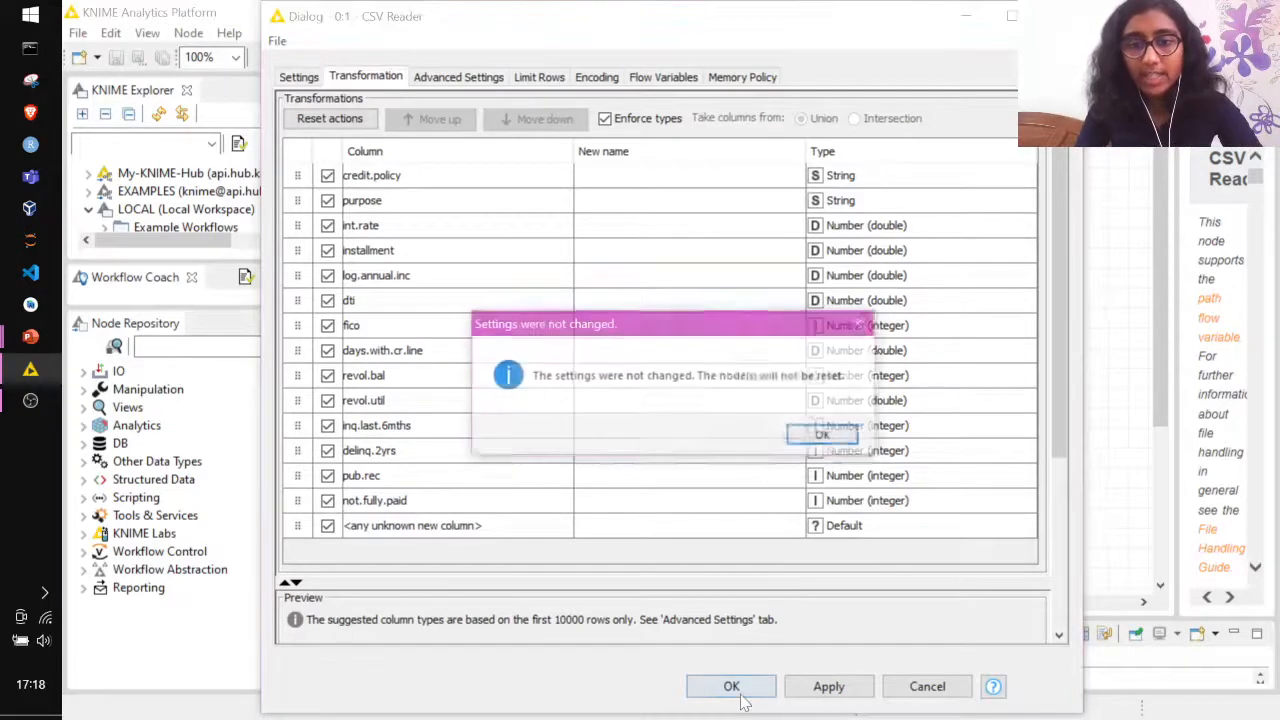
{"action": "left_click", "coordinate": [826, 439]}
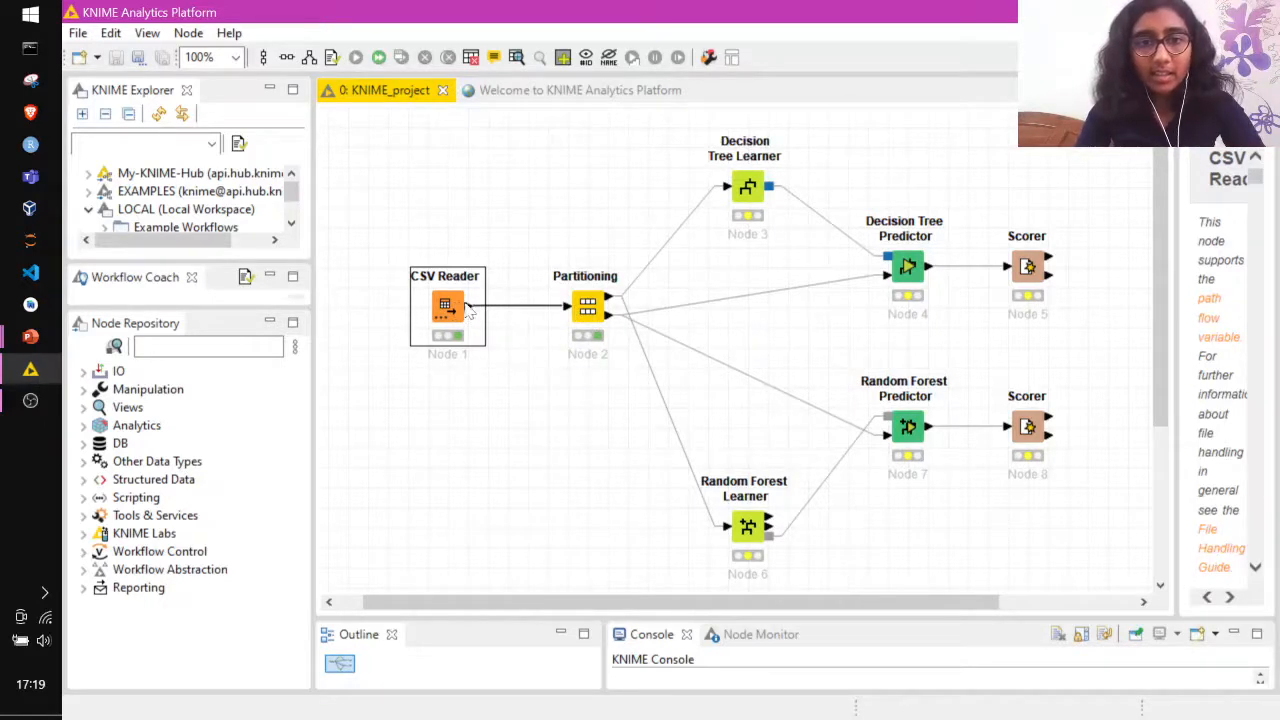
{"action": "left_click", "coordinate": [470, 218]}
Review the Partitioning node's first-partition size and sampling method in its configuration, then close it
{"action": "left_click", "coordinate": [590, 310]}
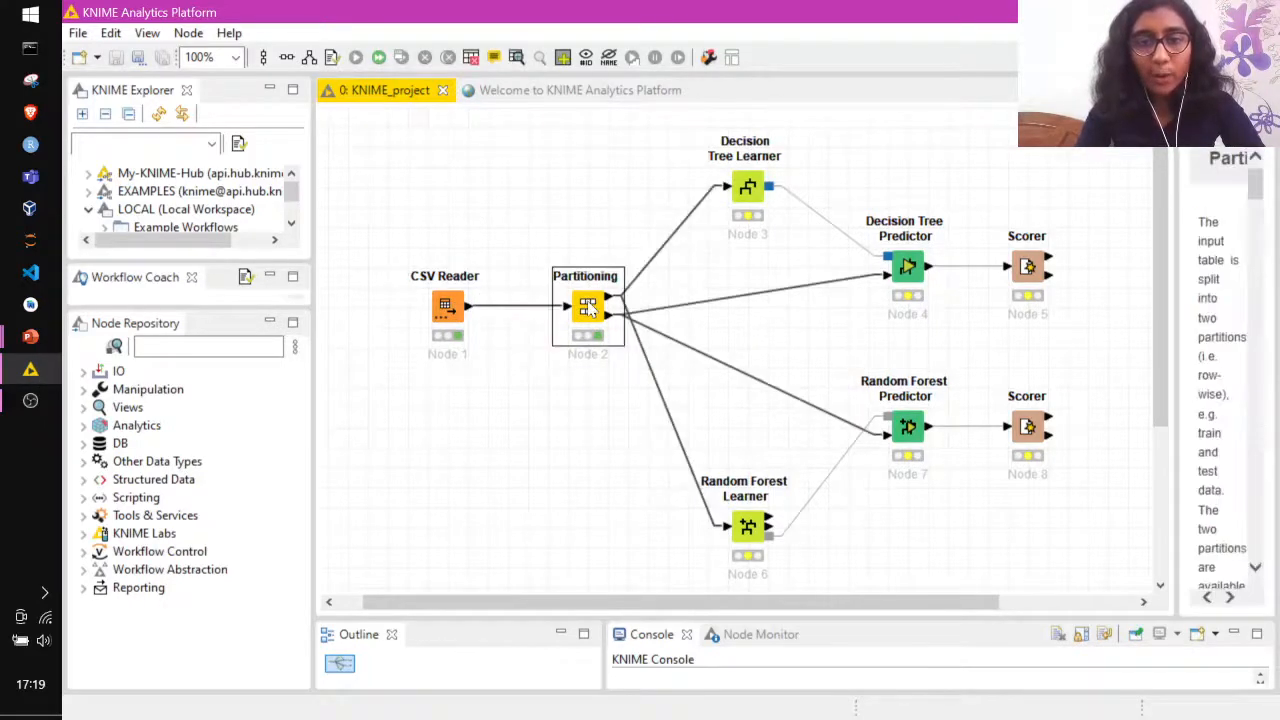
{"action": "right_click", "coordinate": [590, 310]}
{"action": "left_click", "coordinate": [640, 237]}
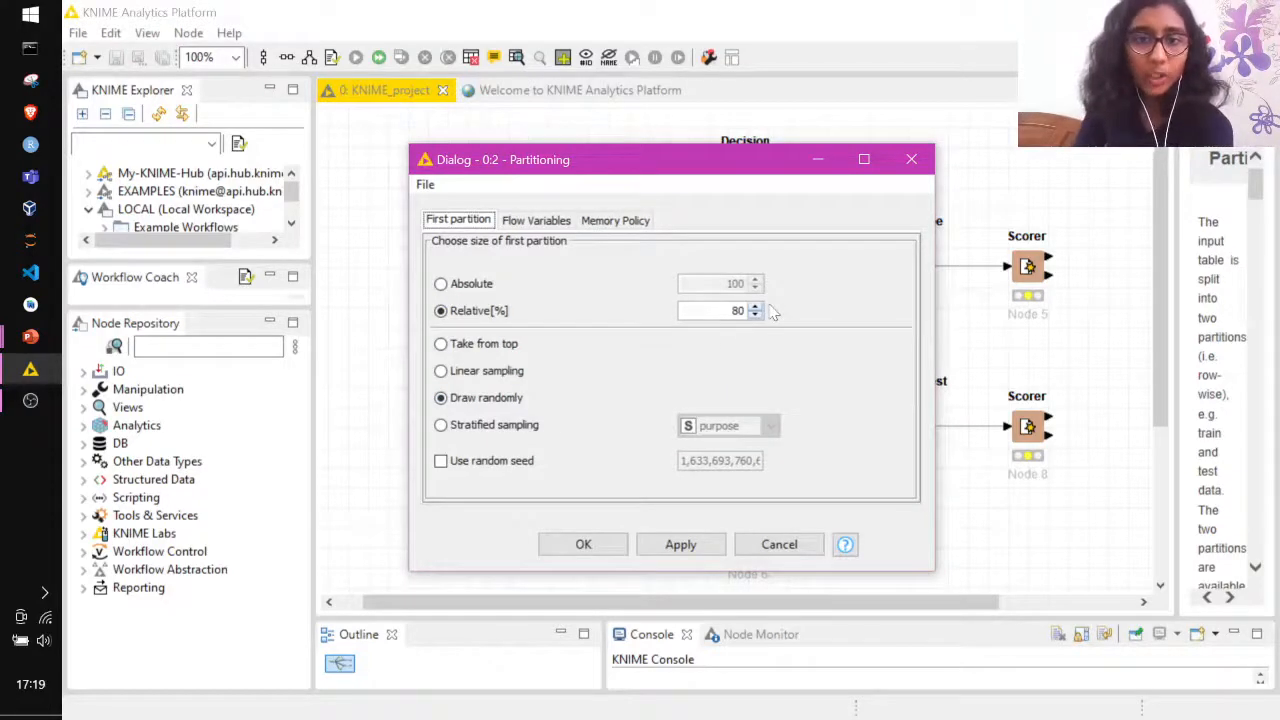
{"action": "left_click", "coordinate": [700, 543]}
{"action": "left_click", "coordinate": [911, 159]}
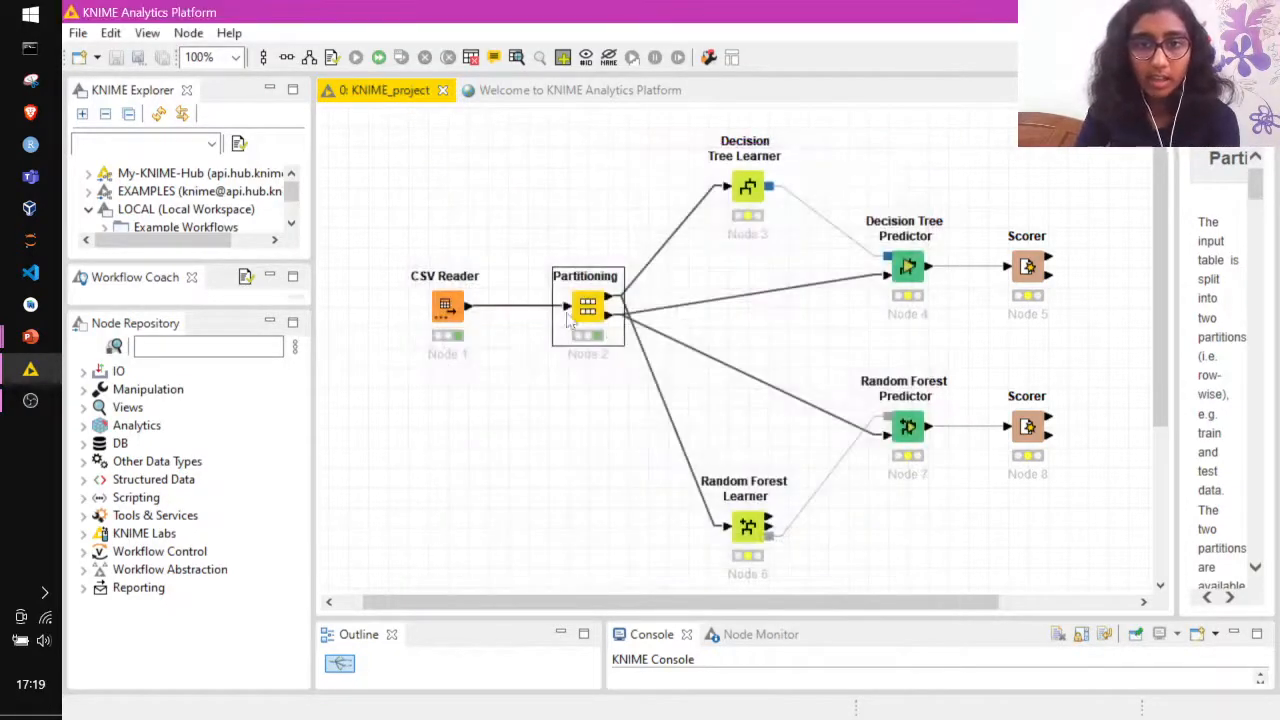
Inspect the first partition's output table of the Partitioning node and close it
{"action": "right_click", "coordinate": [583, 322]}
{"action": "left_click", "coordinate": [680, 686]}
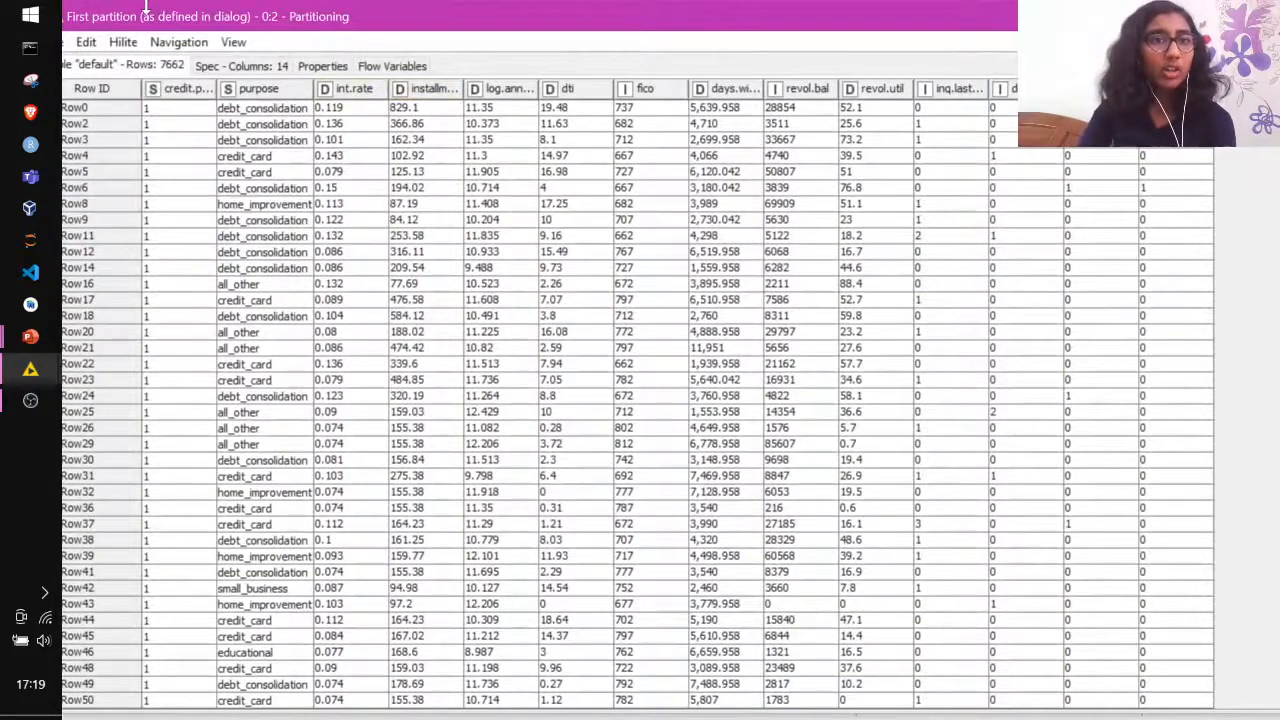
{"action": "double_click", "coordinate": [151, 20]}
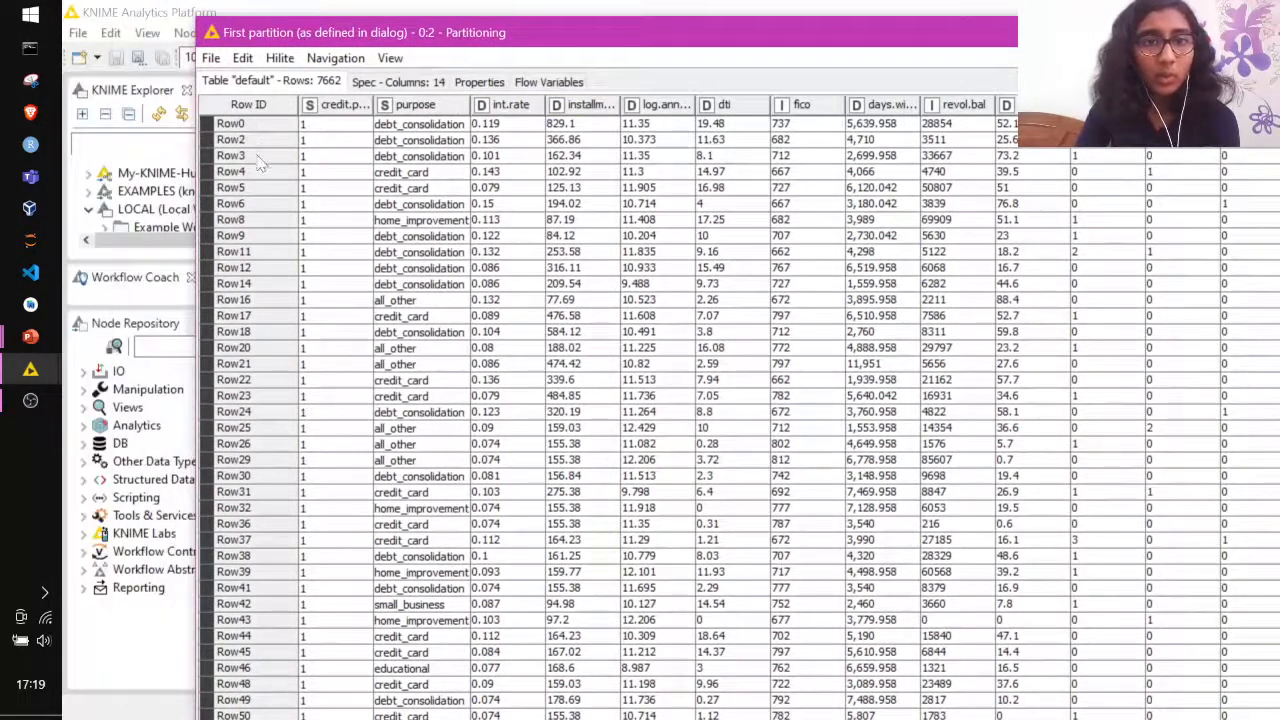
{"action": "left_click_drag", "start_coordinate": [437, 48], "coordinate": [245, 58]}
{"action": "left_click", "coordinate": [1244, 42]}
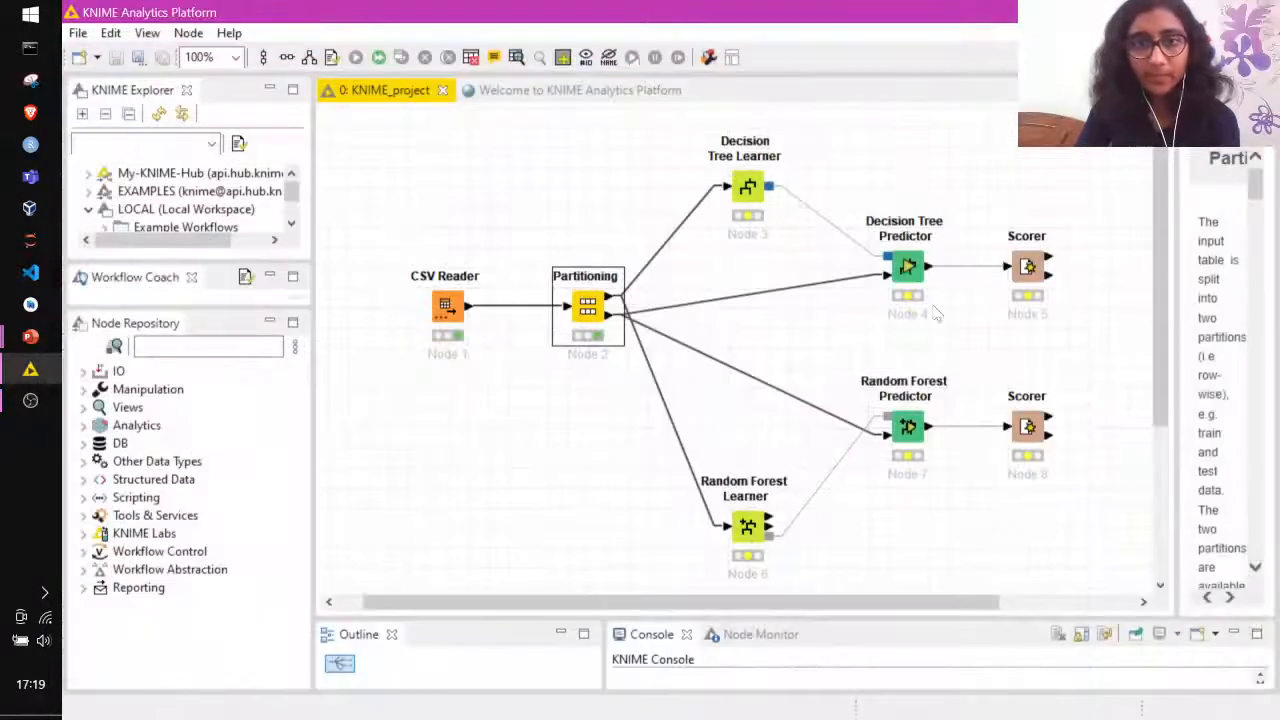
Inspect the Partitioning node's second partition table with the remaining rows and close it
{"action": "right_click", "coordinate": [592, 312]}
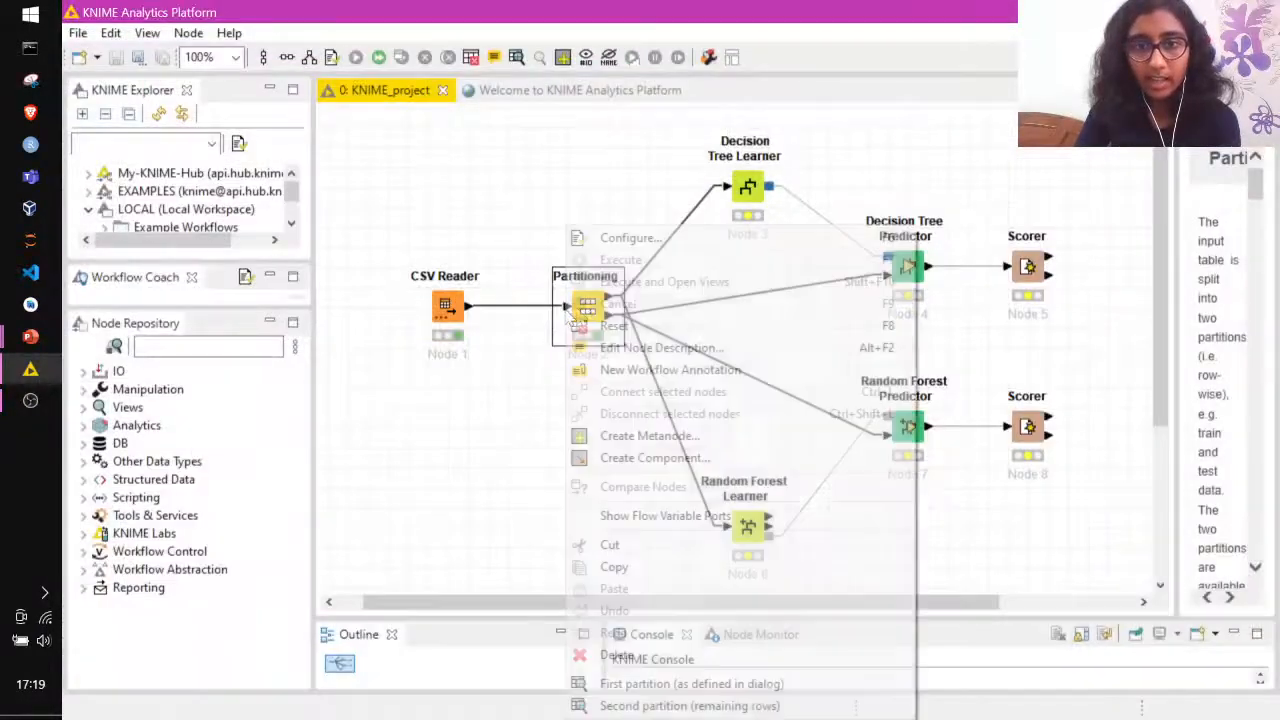
{"action": "left_click", "coordinate": [660, 706]}
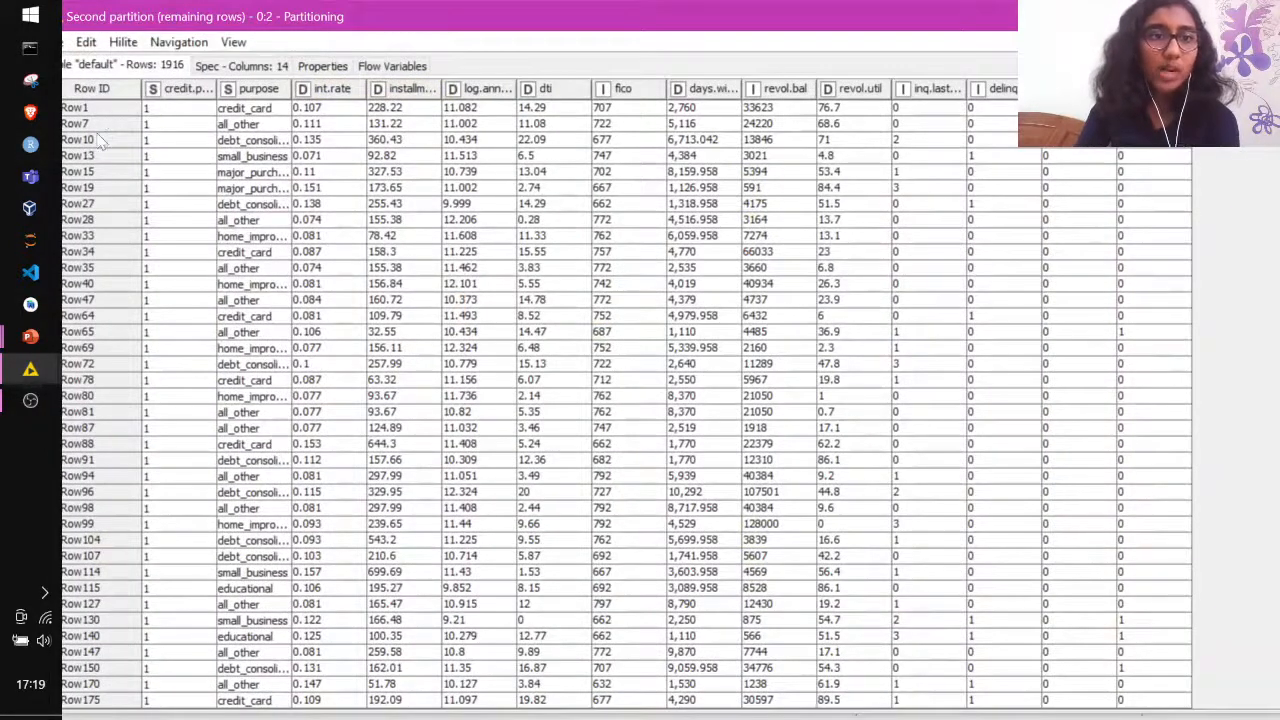
{"action": "left_click_drag", "start_coordinate": [1068, 10], "coordinate": [960, 21]}
{"action": "left_click", "coordinate": [1180, 23]}
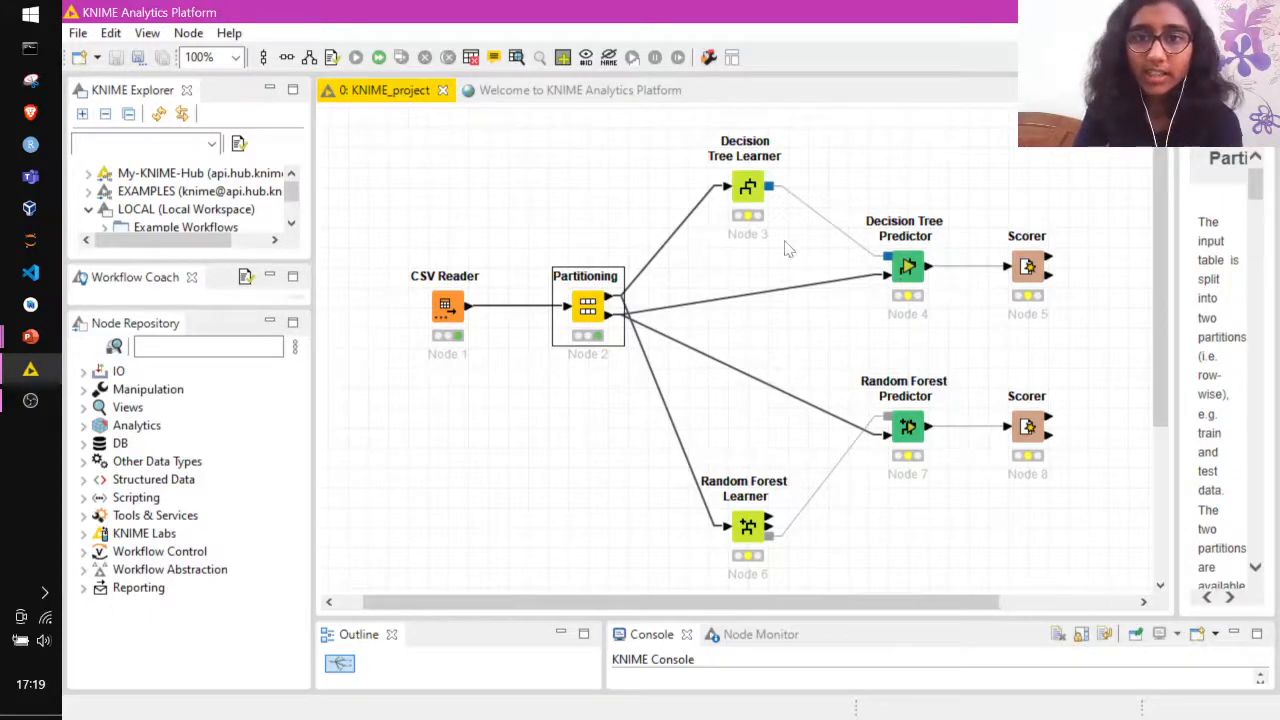
Configure the Decision Tree Learner with credit.policy as the class column and execute the node
{"action": "left_click", "coordinate": [749, 192]}
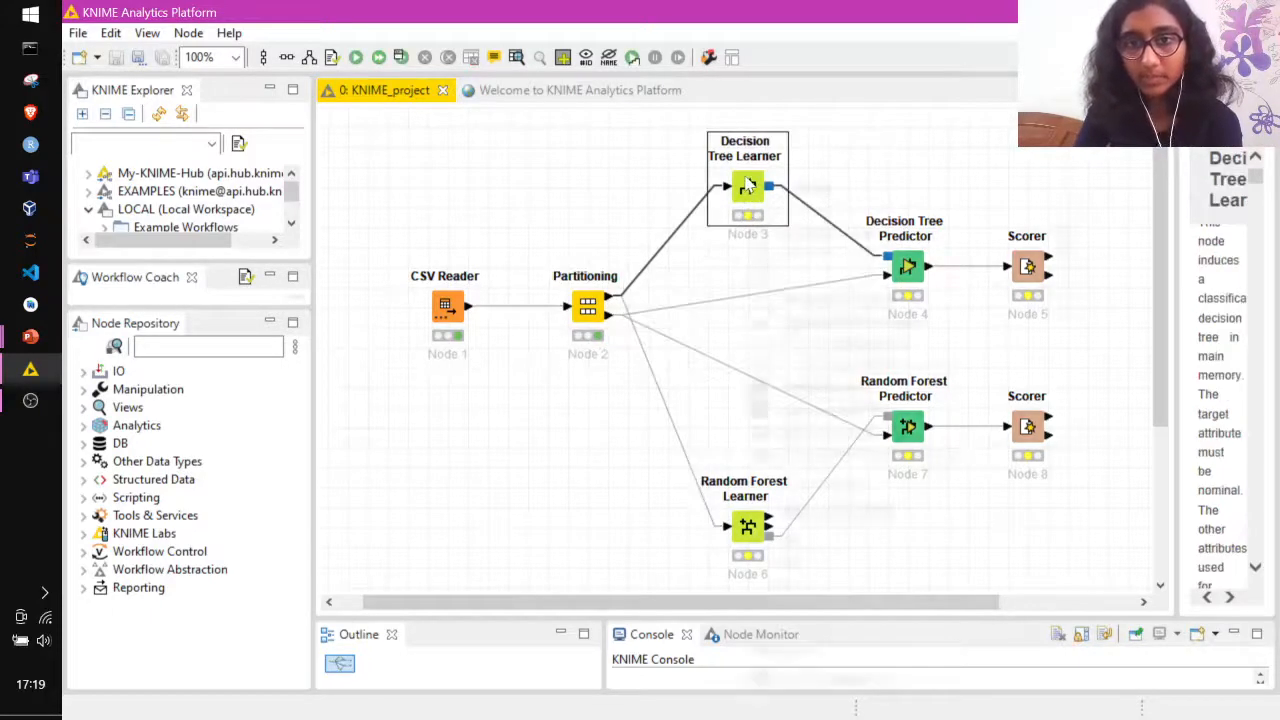
{"action": "right_click", "coordinate": [750, 187]}
{"action": "left_click", "coordinate": [776, 189]}
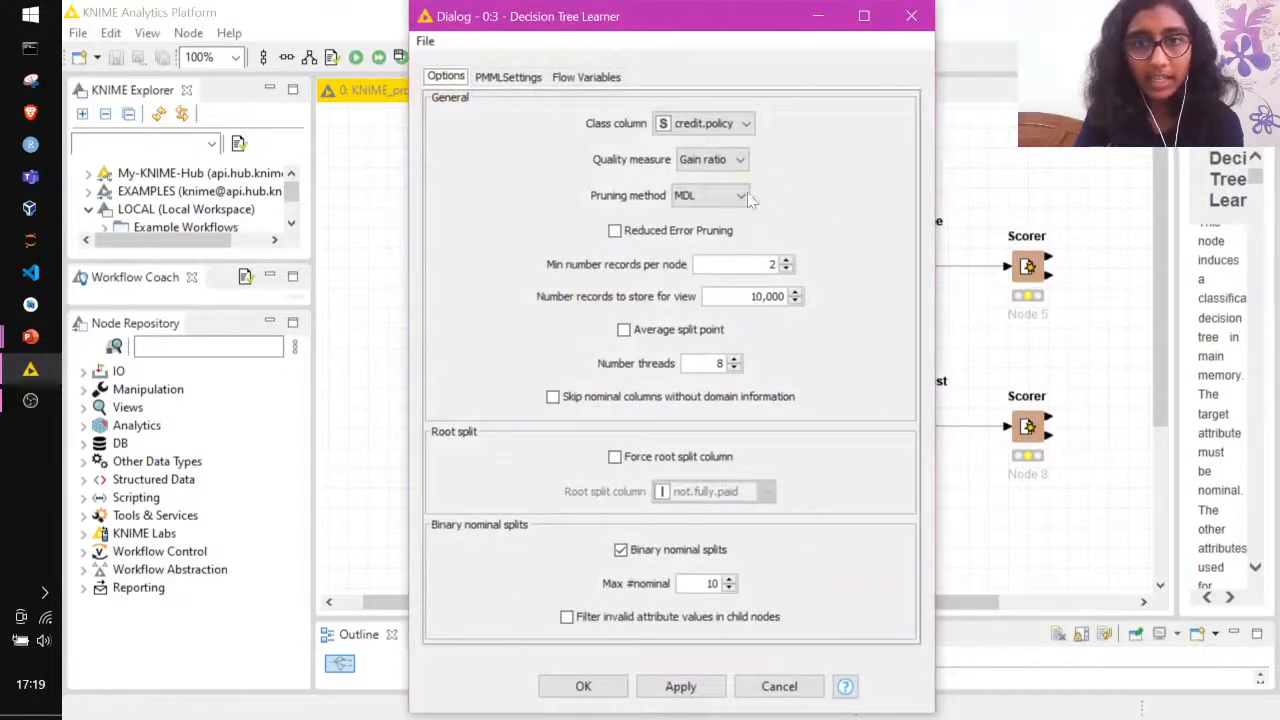
{"action": "left_click", "coordinate": [744, 124]}
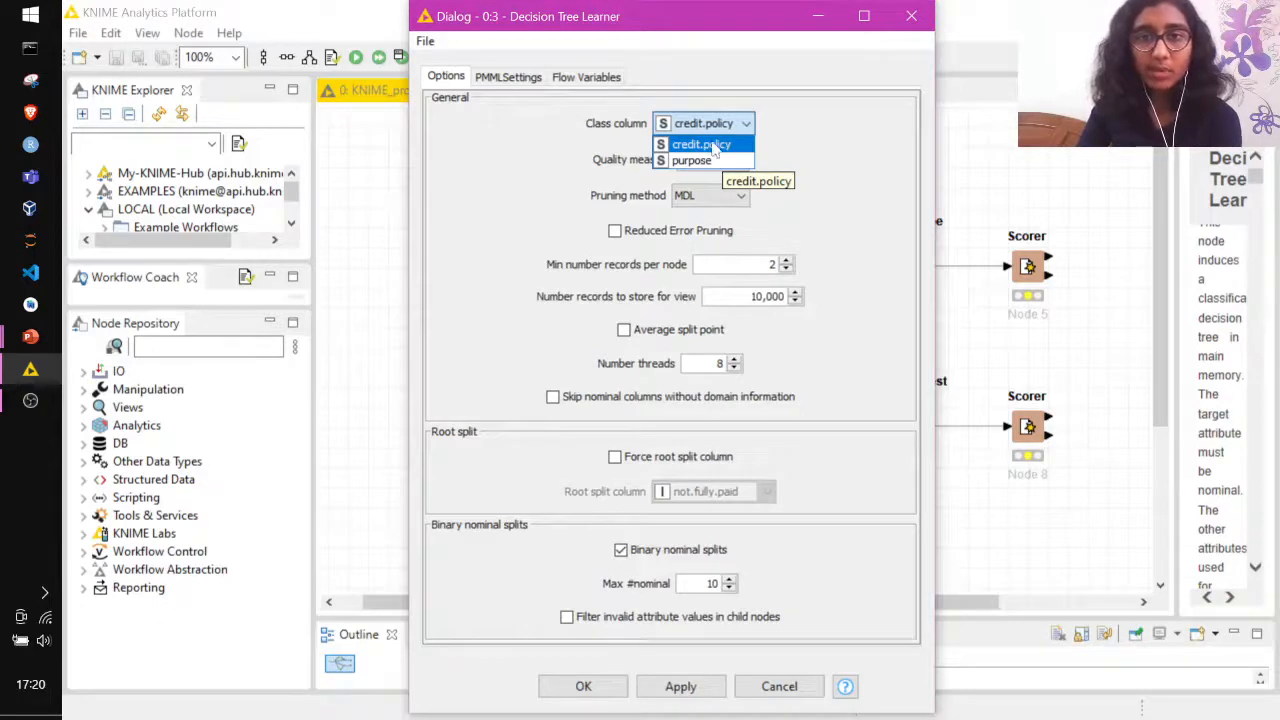
{"action": "left_click", "coordinate": [720, 144]}
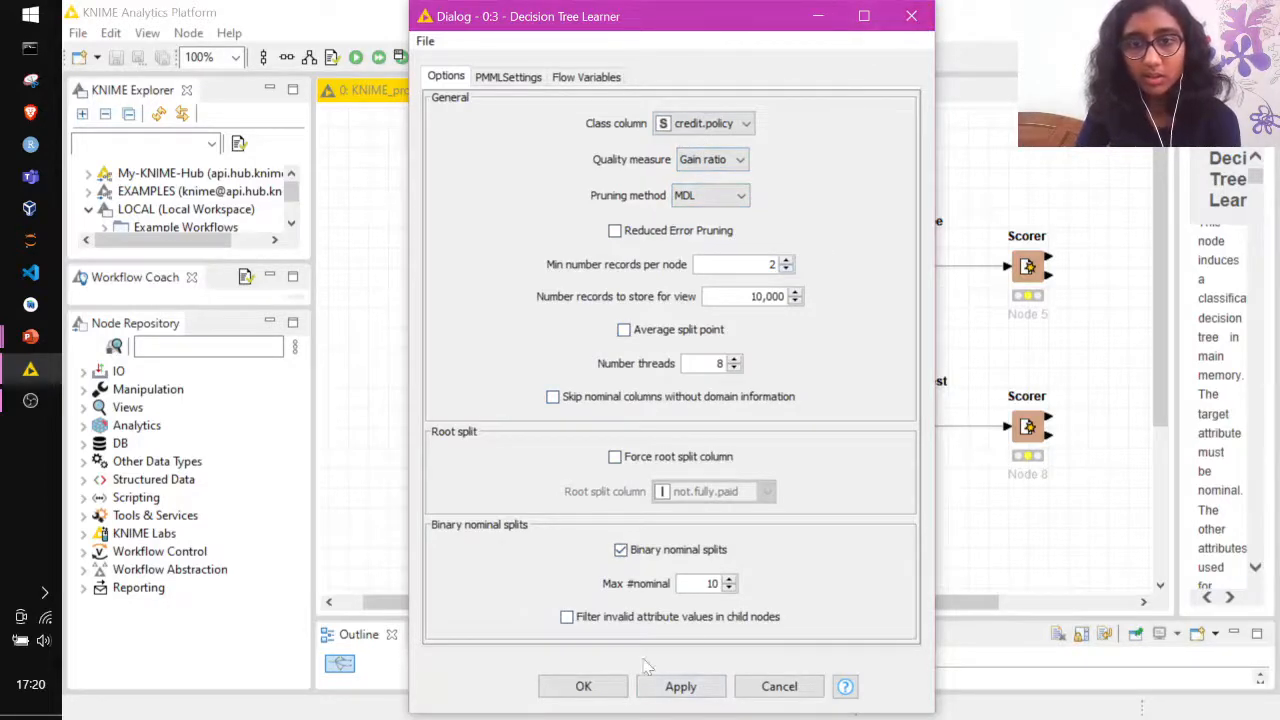
{"action": "left_click", "coordinate": [612, 690]}
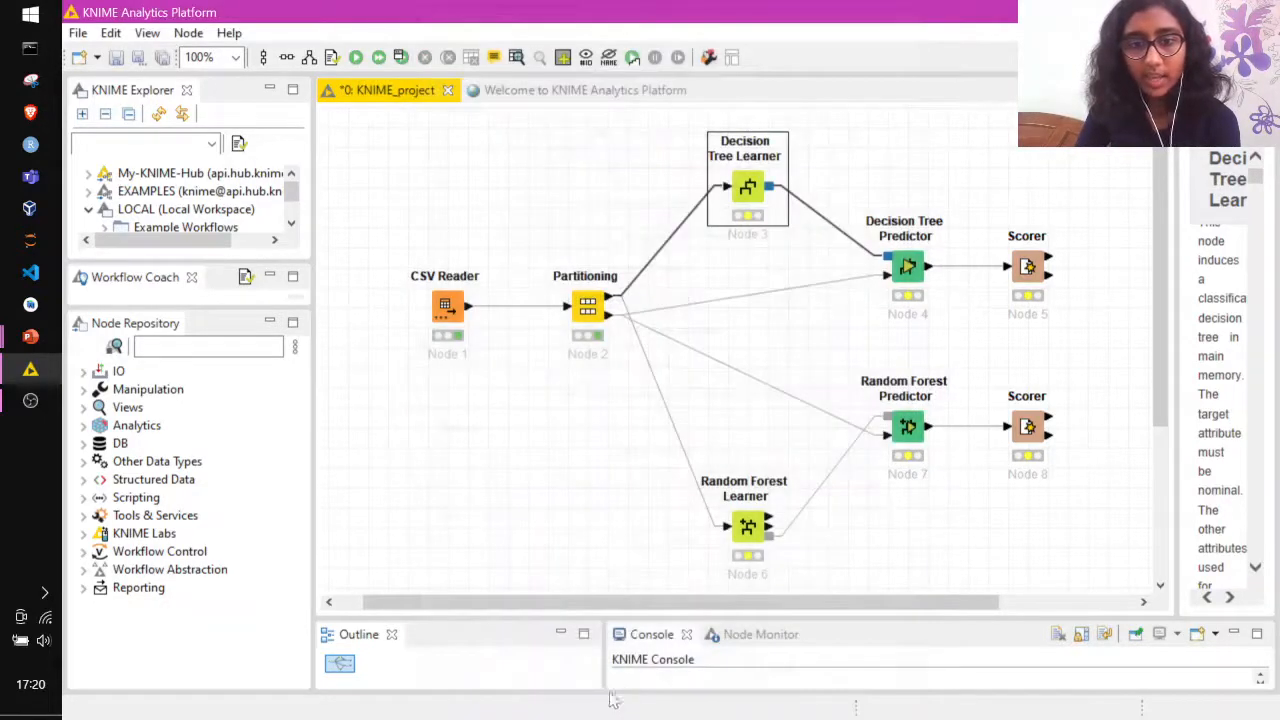
{"action": "right_click", "coordinate": [760, 183]}
{"action": "left_click", "coordinate": [812, 211]}
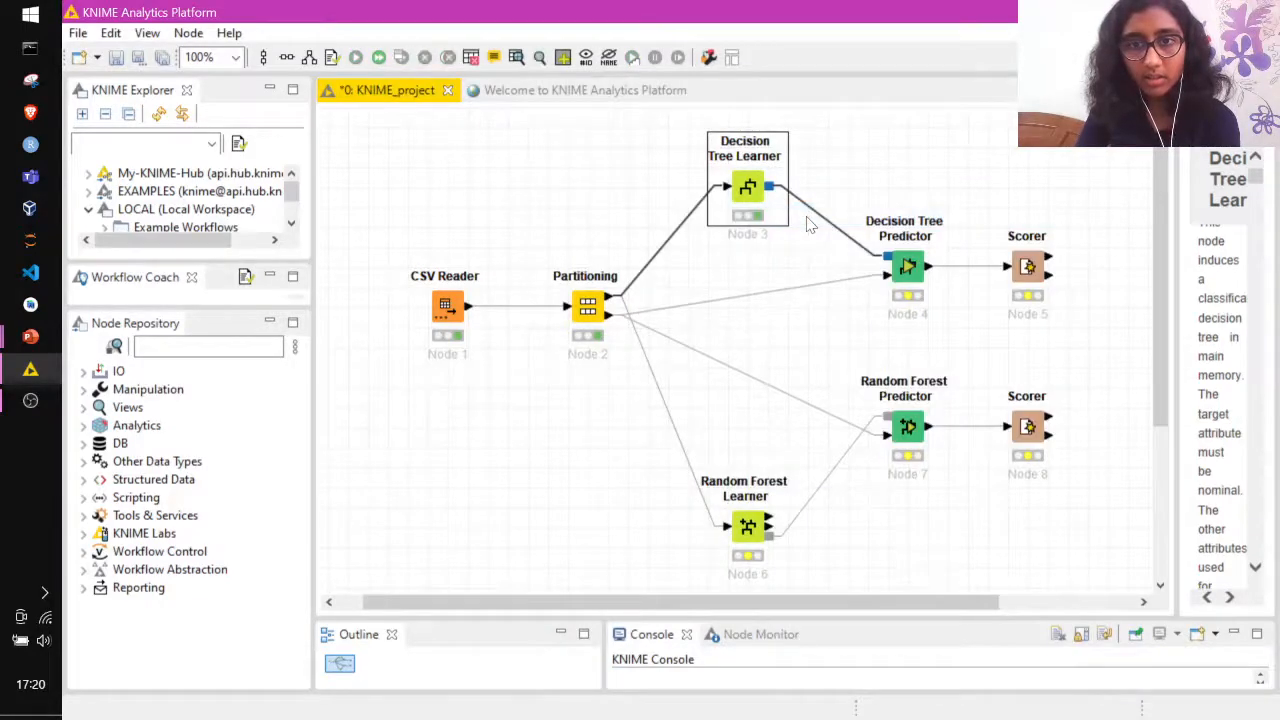
View the learned decision tree in an enlarged Decision Tree View and expand the <= 3 branch of inq.last.6mths
{"action": "right_click", "coordinate": [756, 194]}
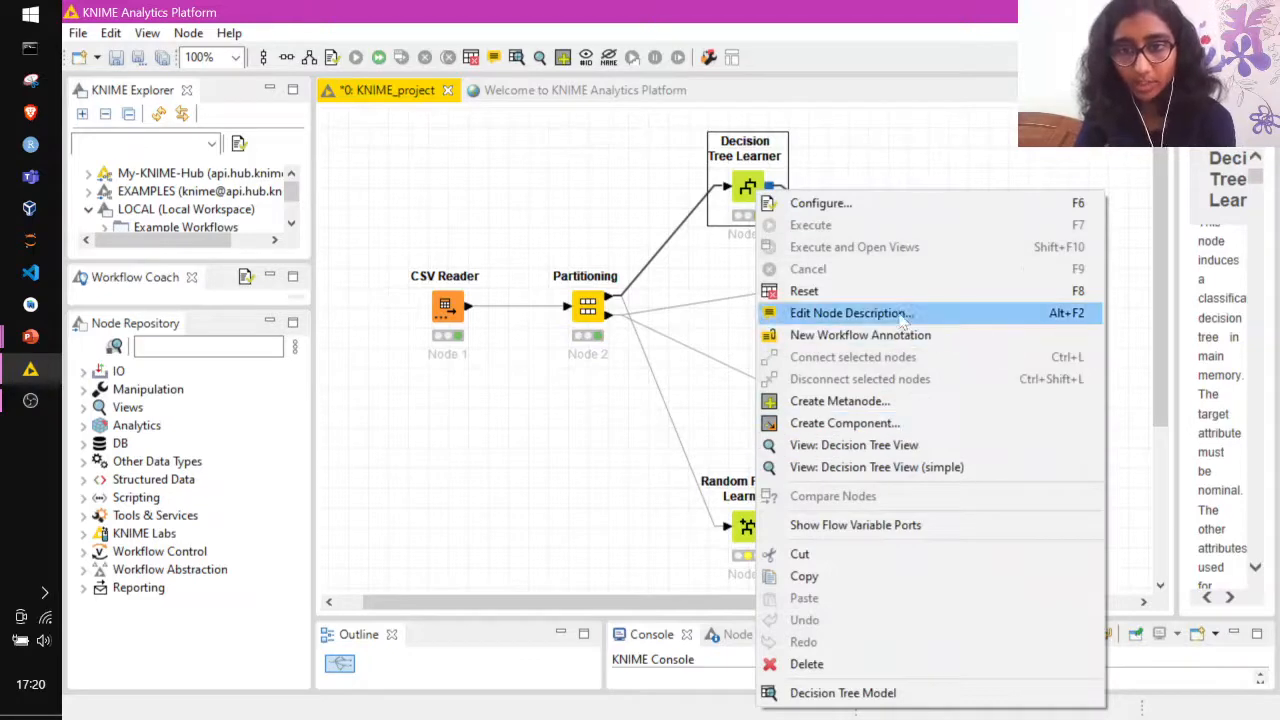
{"action": "left_click", "coordinate": [912, 455]}
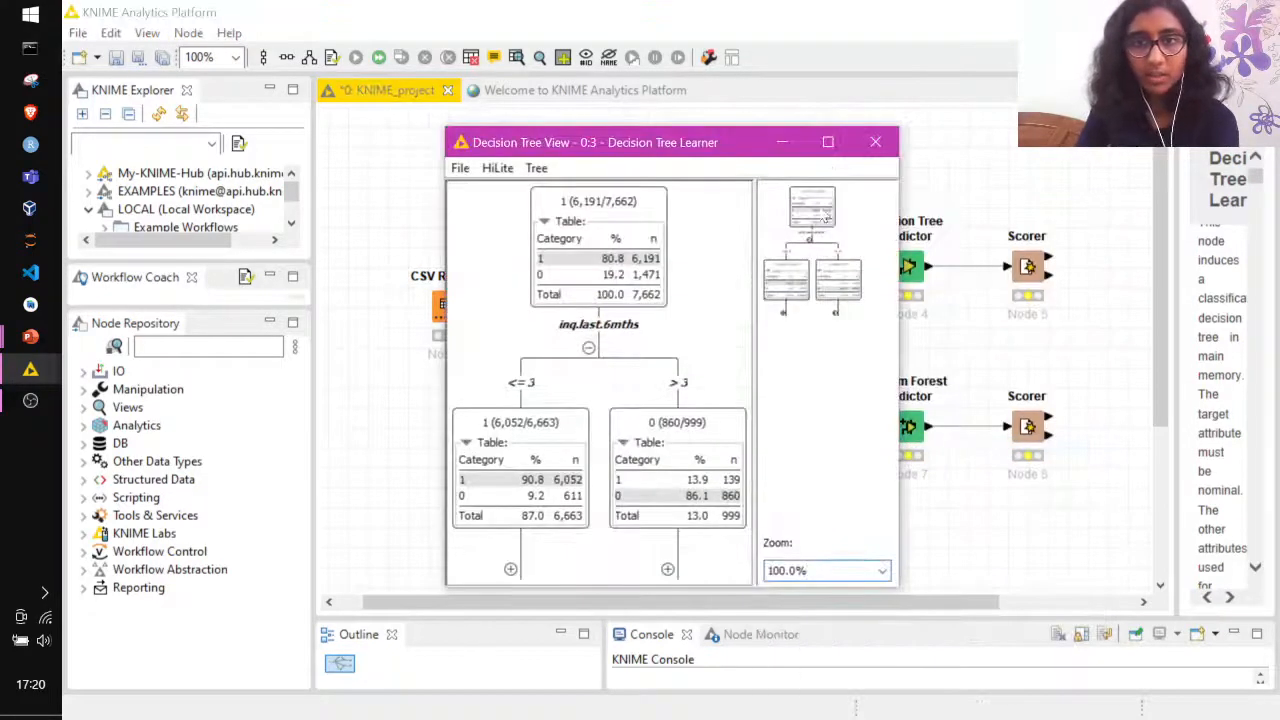
{"action": "left_click", "coordinate": [826, 140]}
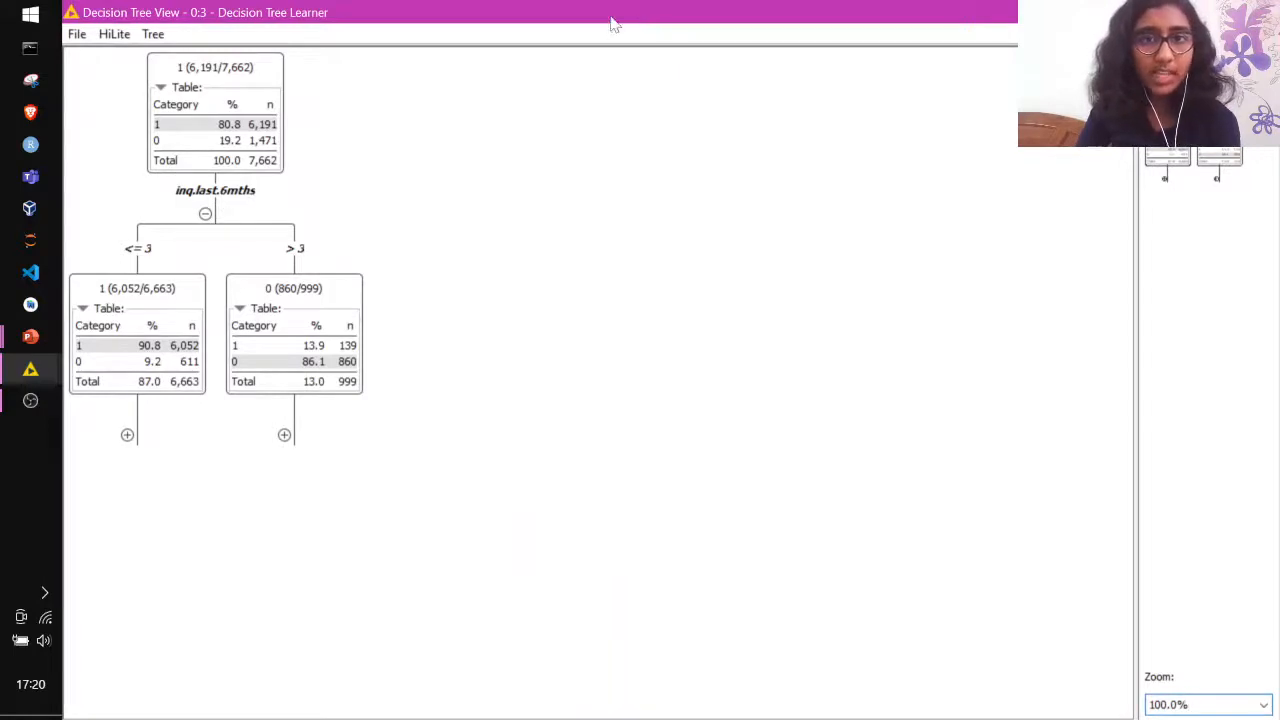
{"action": "left_click_drag", "start_coordinate": [611, 20], "coordinate": [748, 50]}
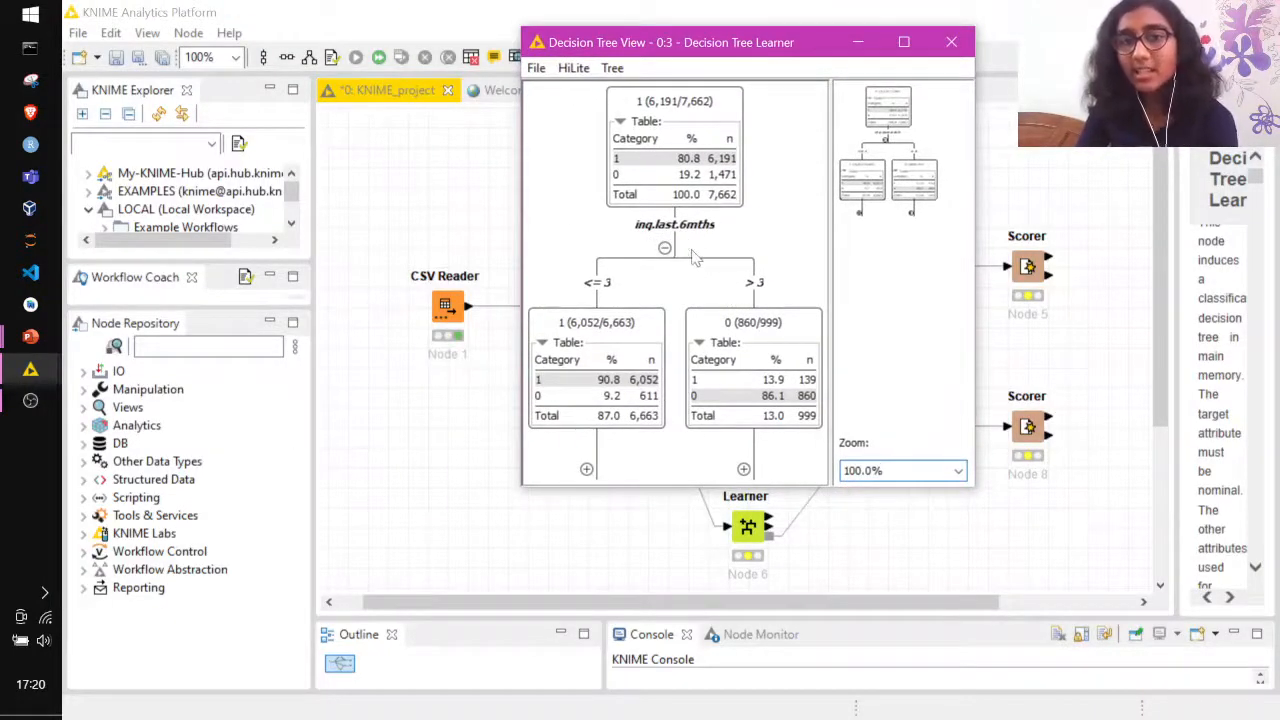
{"action": "left_click", "coordinate": [904, 42]}
{"action": "left_click", "coordinate": [128, 437]}
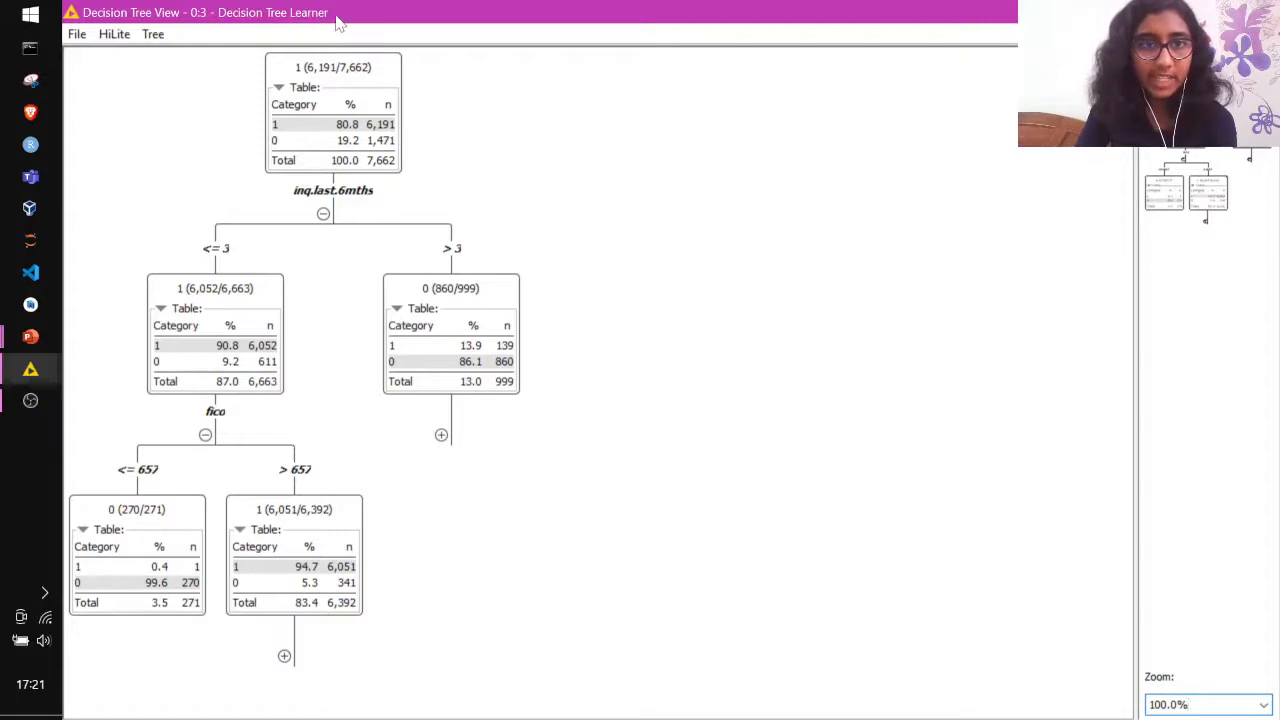
{"action": "left_click_drag", "start_coordinate": [336, 16], "coordinate": [546, 72]}
{"action": "left_click", "coordinate": [695, 67]}
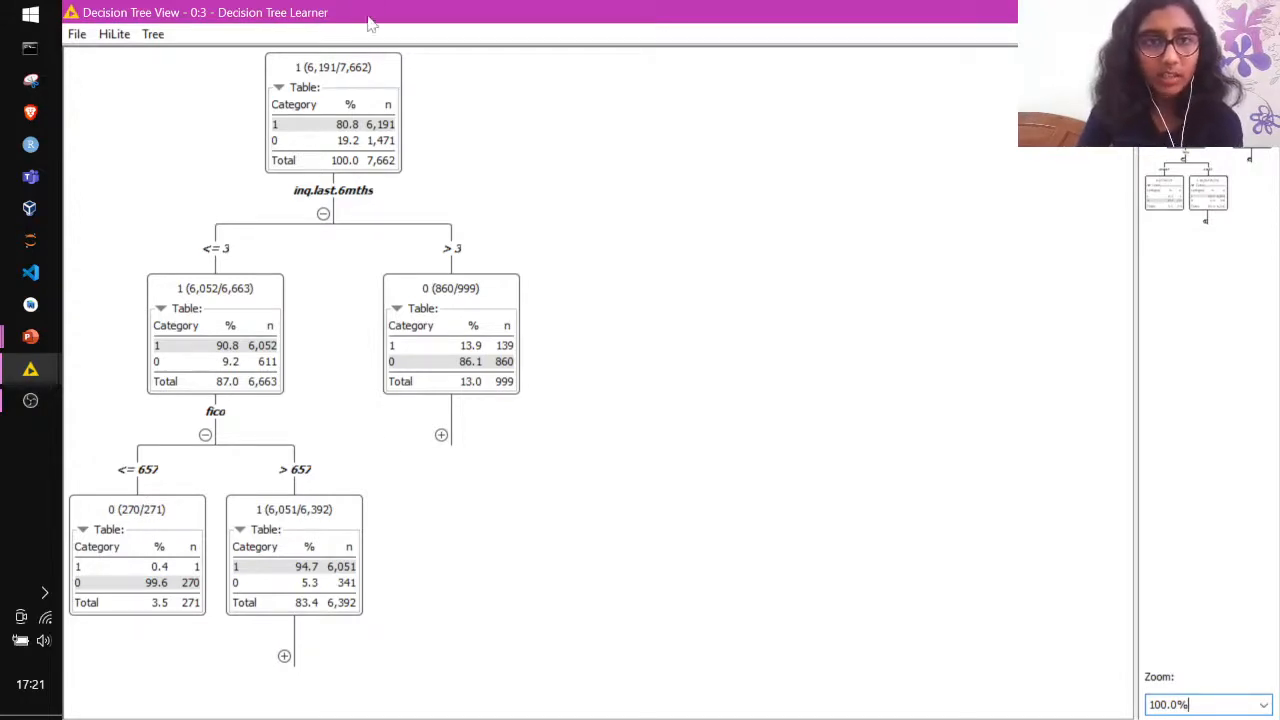
{"action": "left_click_drag", "start_coordinate": [368, 17], "coordinate": [555, 68]}
{"action": "left_click", "coordinate": [709, 68]}
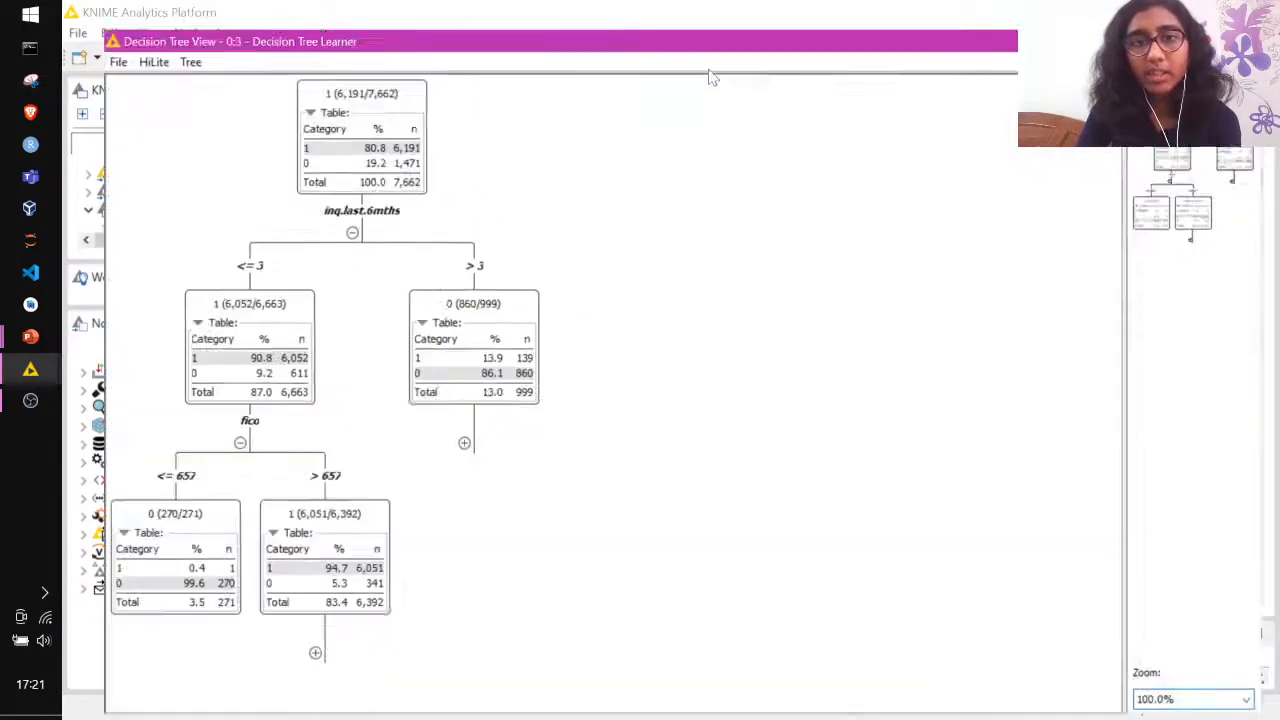
{"action": "left_click_drag", "start_coordinate": [413, 17], "coordinate": [473, 34]}
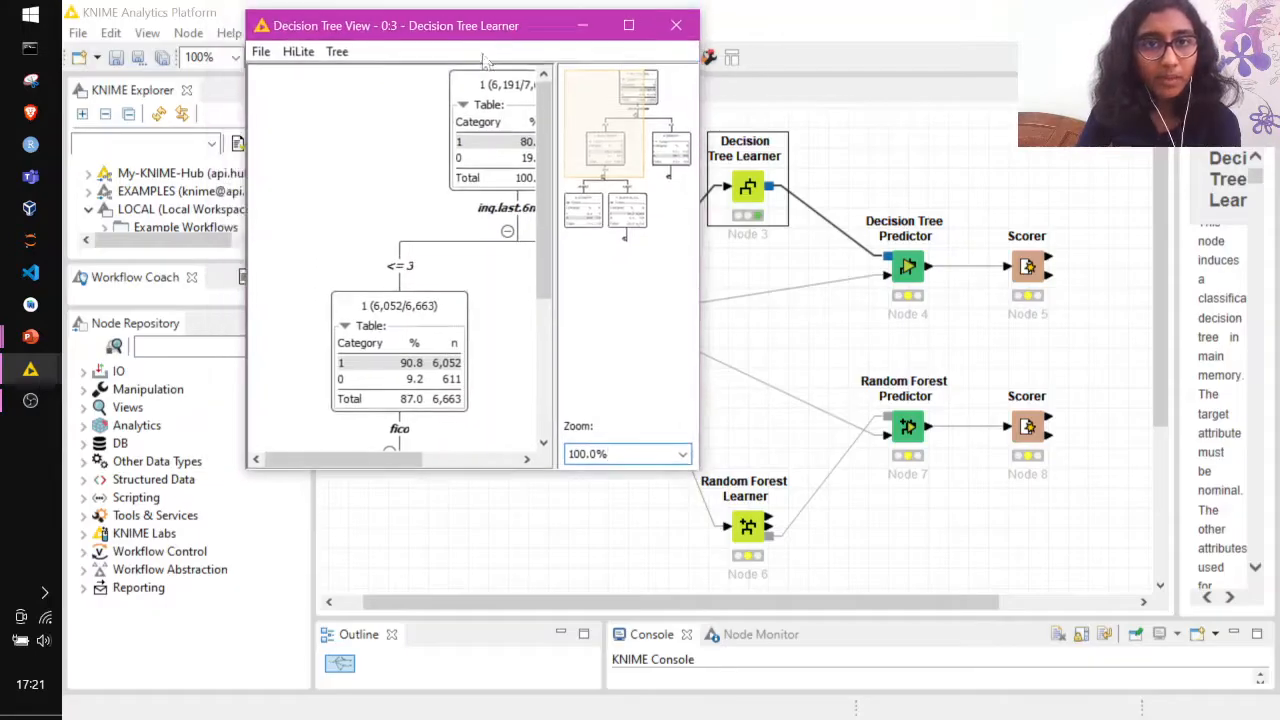
{"action": "left_click", "coordinate": [629, 26]}
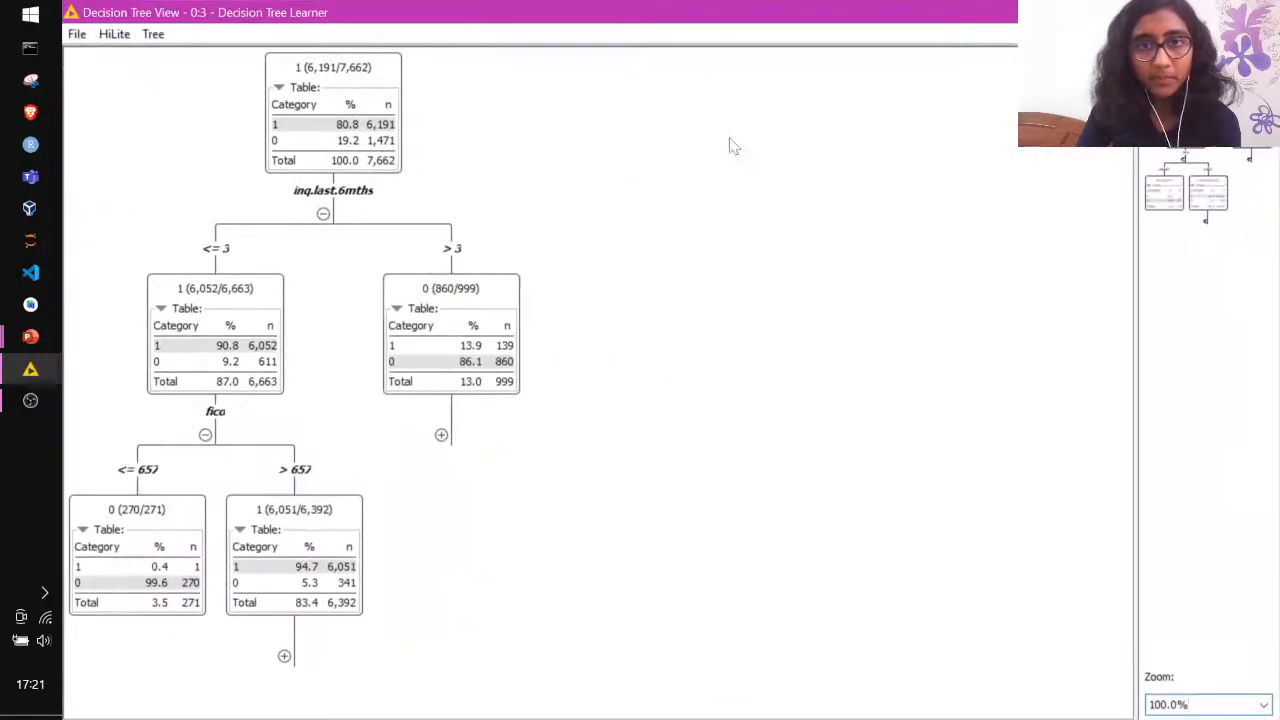
Examine the tree at 140% zoom, expanding the inq.last.6mths > 3 branch and its fico > 737 node, then close the view
{"action": "left_click", "coordinate": [1263, 704]}
{"action": "left_click", "coordinate": [1205, 629]}
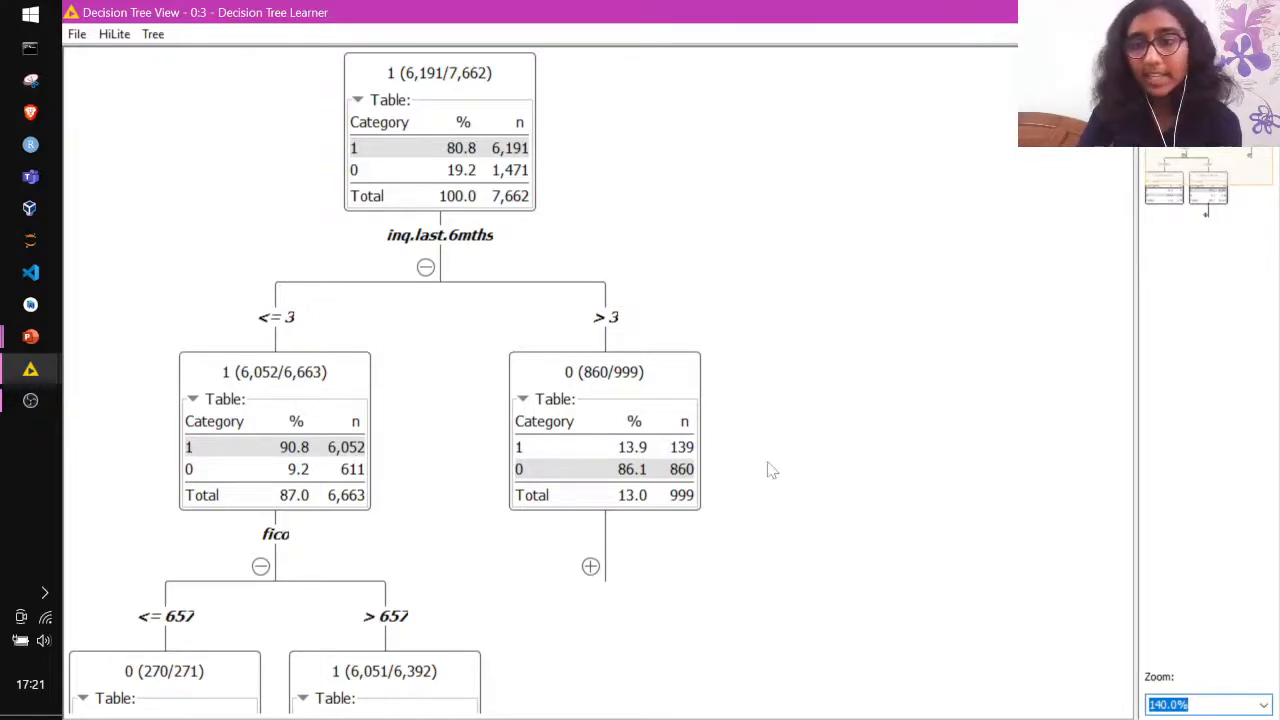
{"action": "left_click", "coordinate": [590, 566]}
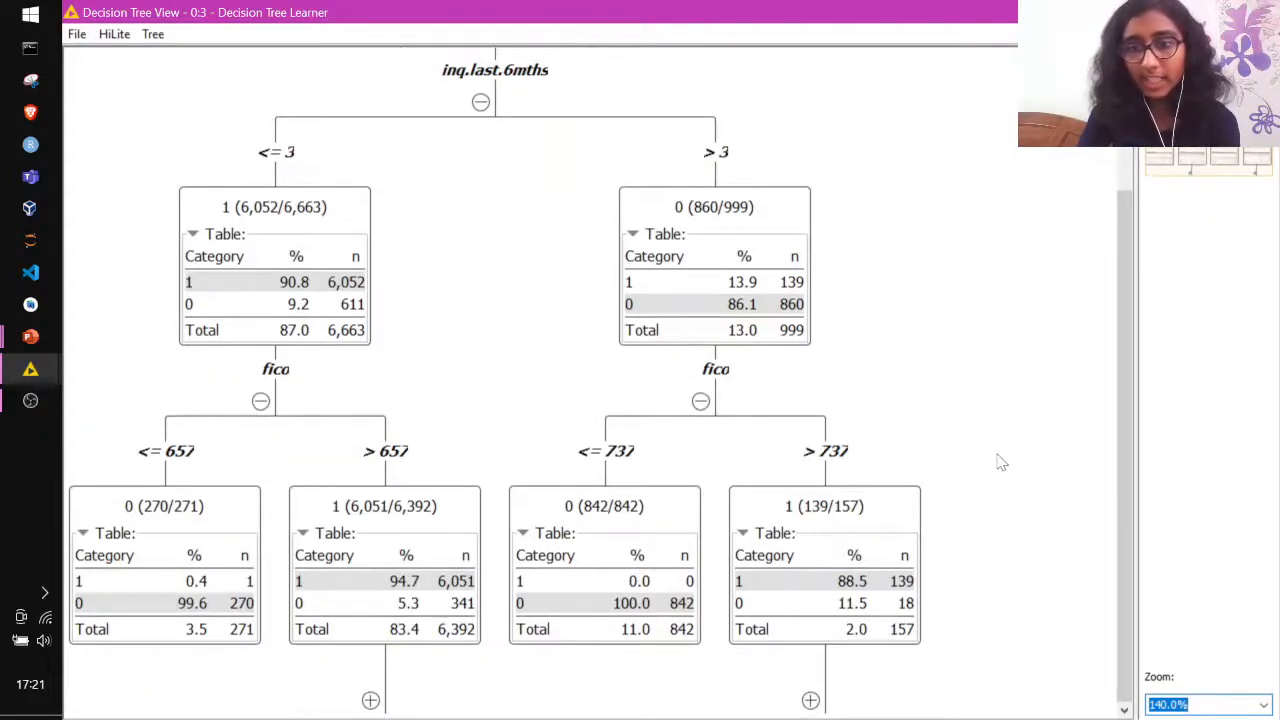
{"action": "left_click", "coordinate": [810, 701]}
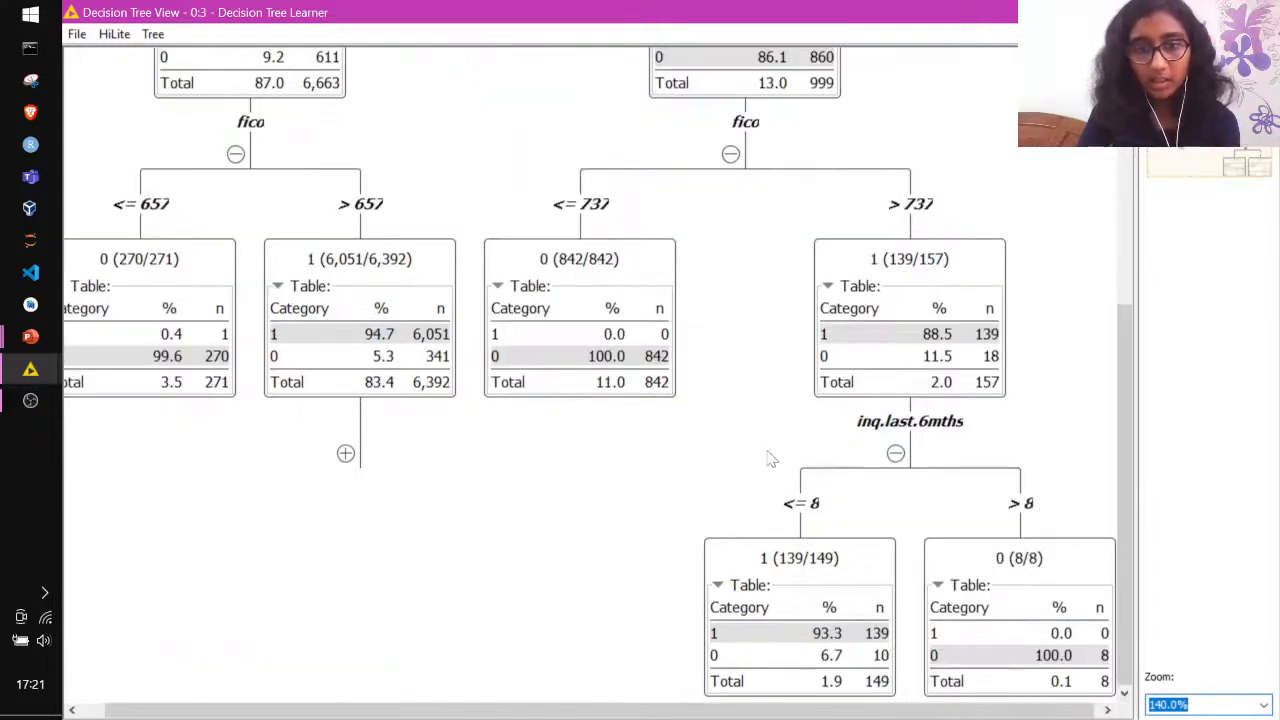
{"action": "left_click_drag", "start_coordinate": [1018, 710], "coordinate": [1028, 711]}
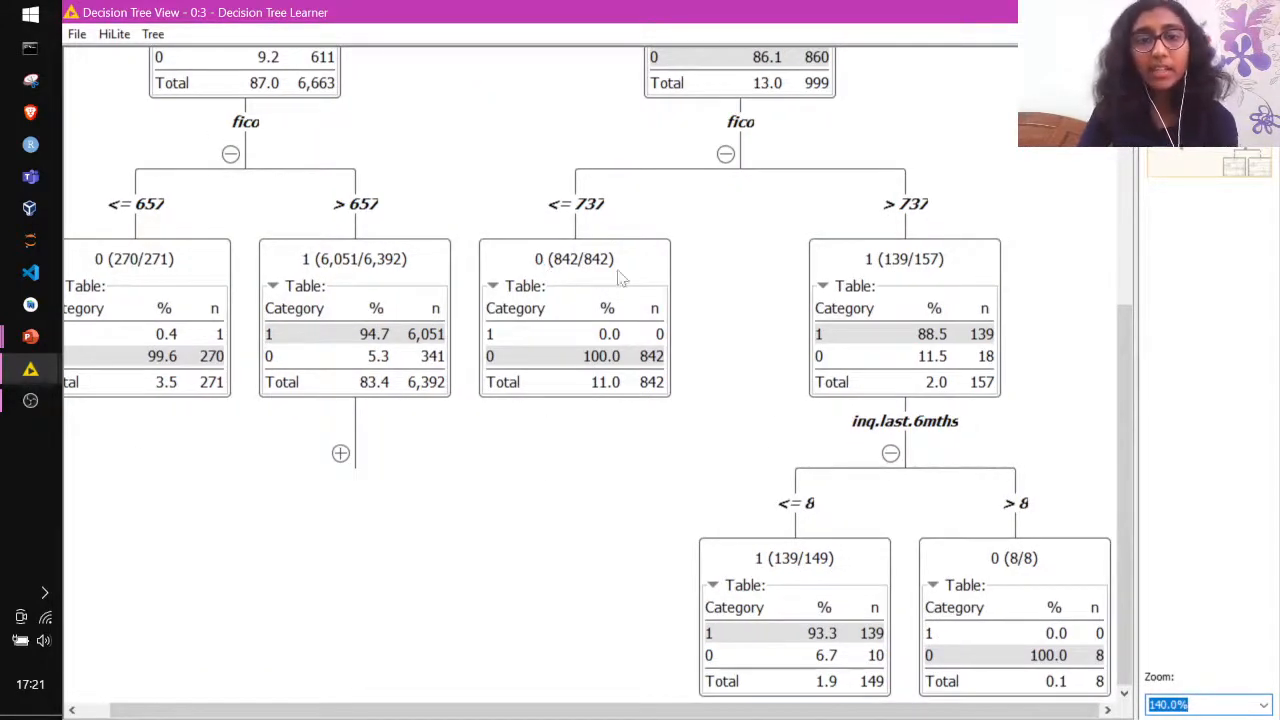
{"action": "scroll", "coordinate": [690, 344], "scroll_direction": "up", "scroll_amount": 1}
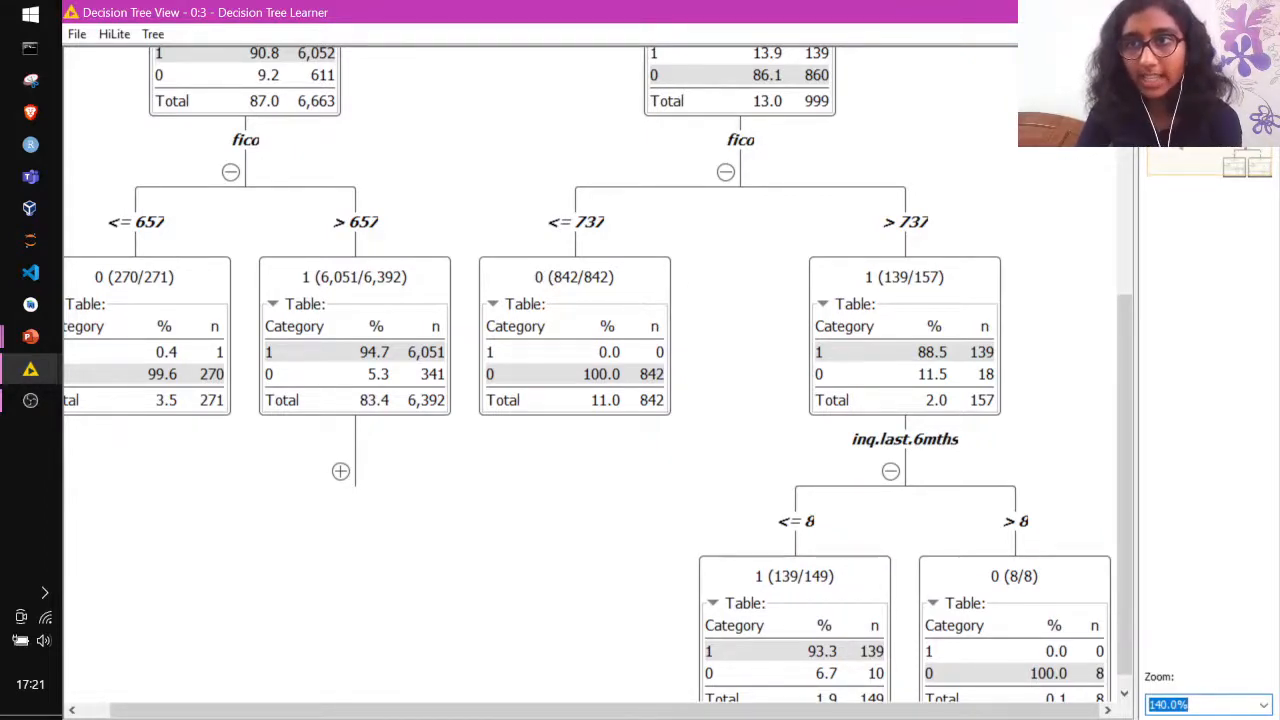
{"action": "left_click", "coordinate": [1260, 12]}
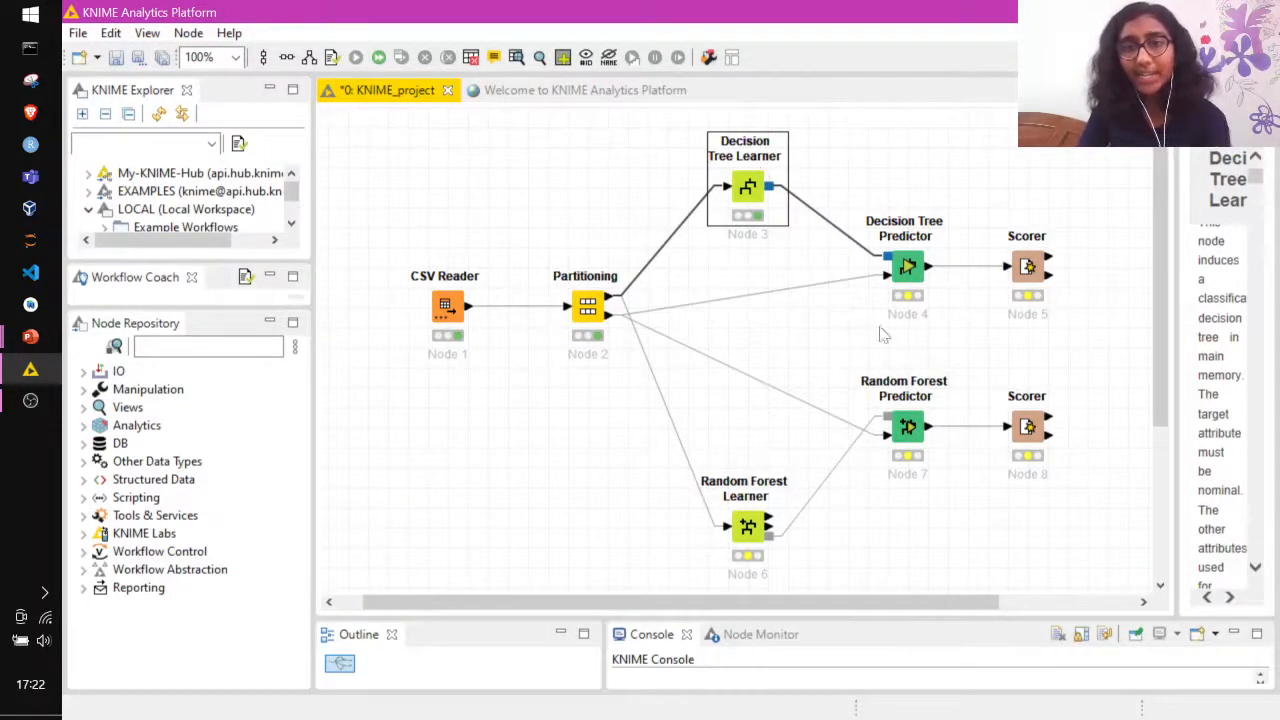
Review the Decision Tree Predictor's options, close the configuration without changes and execute the node
{"action": "right_click", "coordinate": [902, 278]}
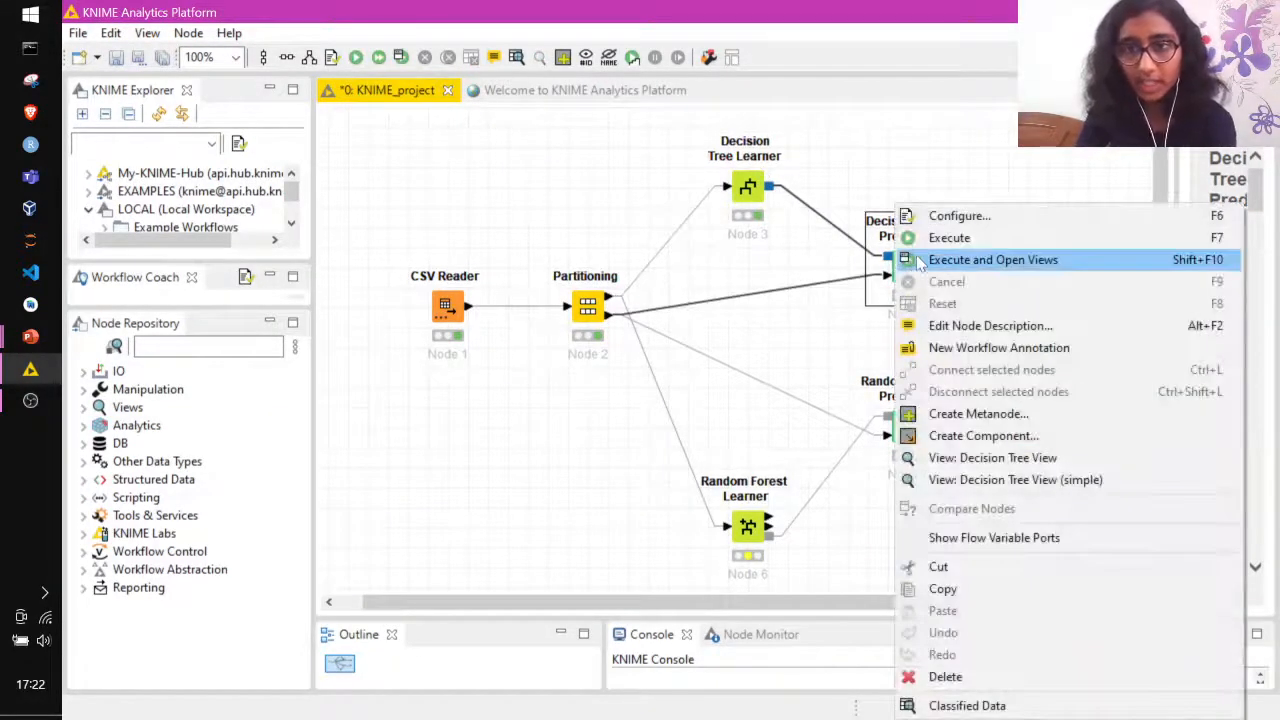
{"action": "left_click", "coordinate": [930, 217]}
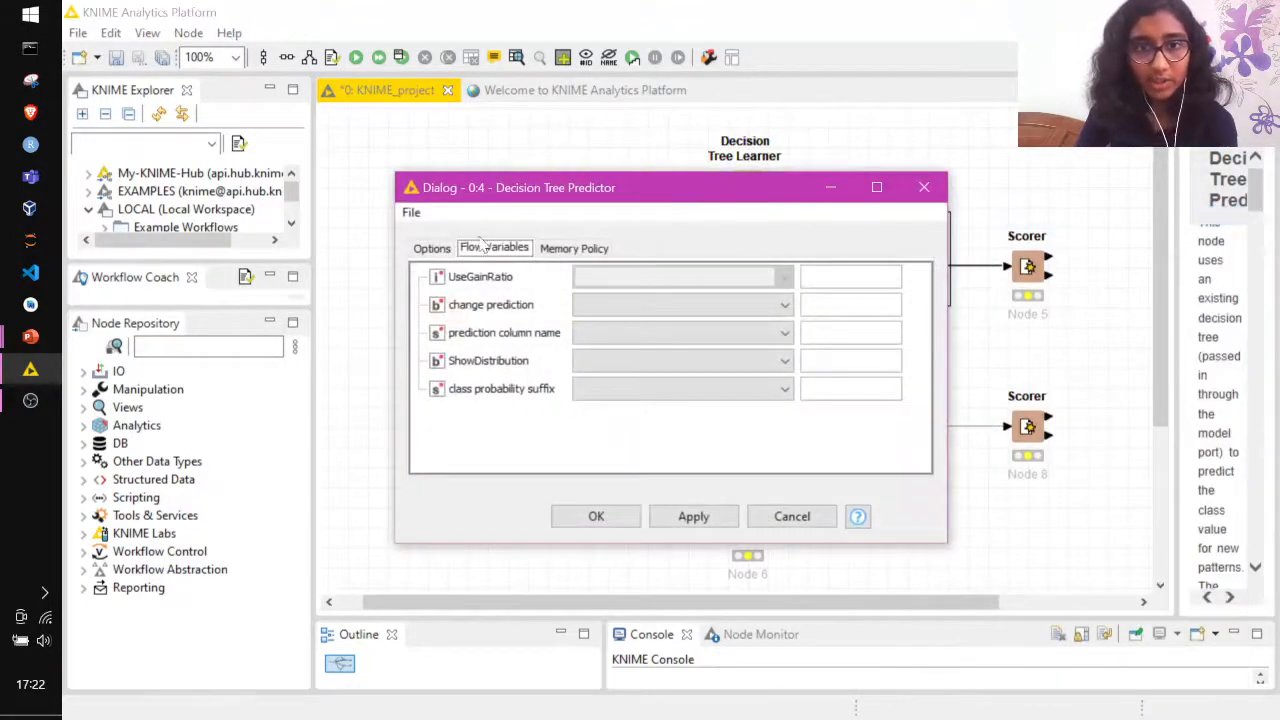
{"action": "left_click", "coordinate": [434, 249]}
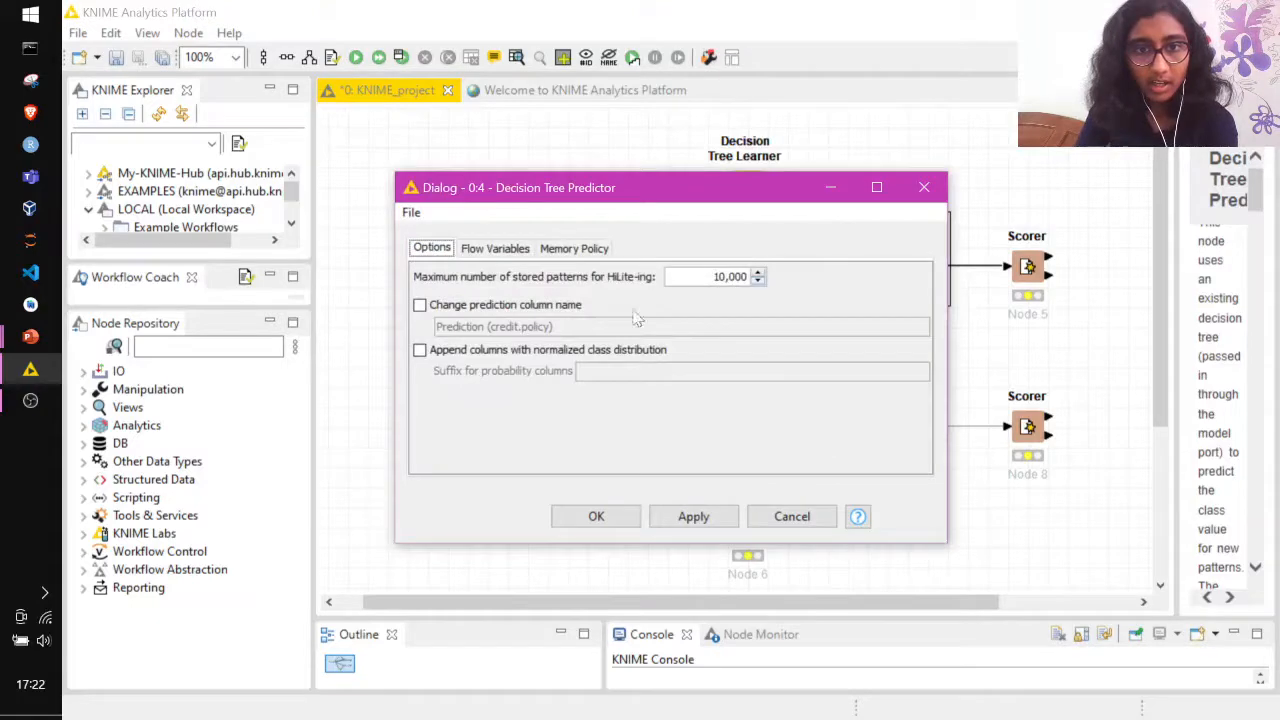
{"action": "left_click", "coordinate": [924, 187]}
{"action": "right_click", "coordinate": [900, 262]}
{"action": "left_click", "coordinate": [962, 242]}
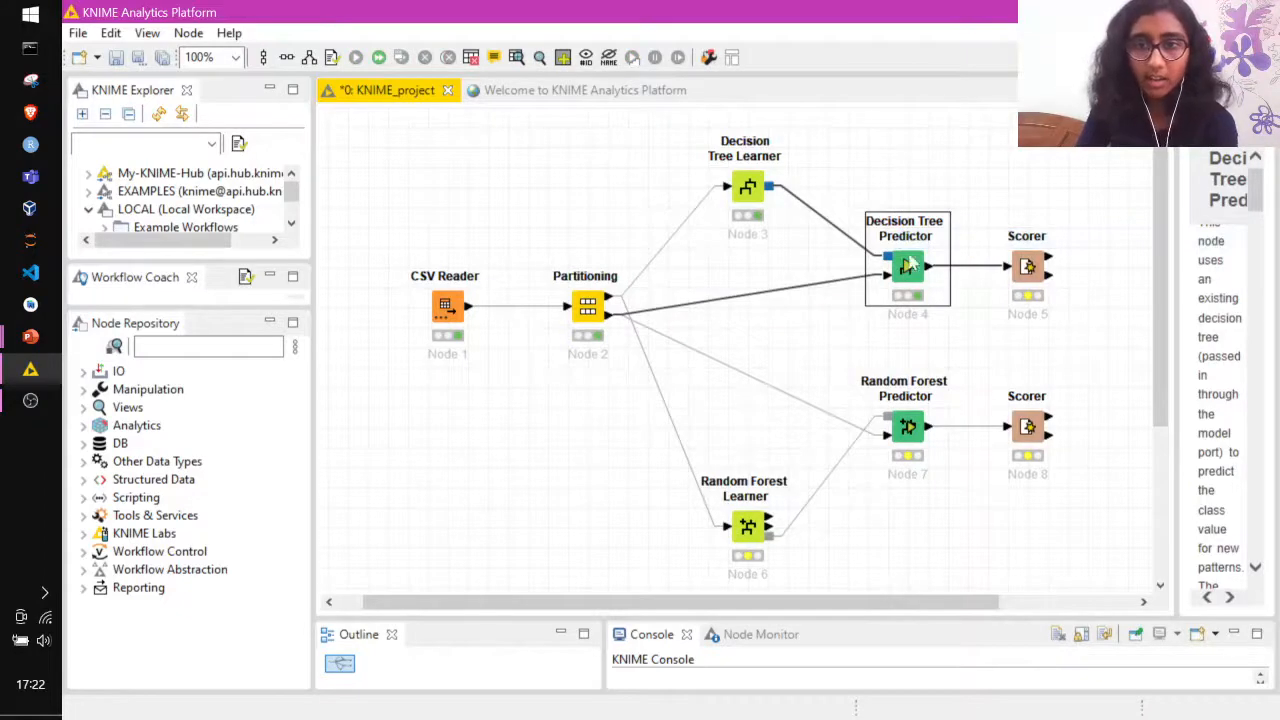
View the decision tree from the executed Decision Tree Predictor and close the view
{"action": "right_click", "coordinate": [908, 264]}
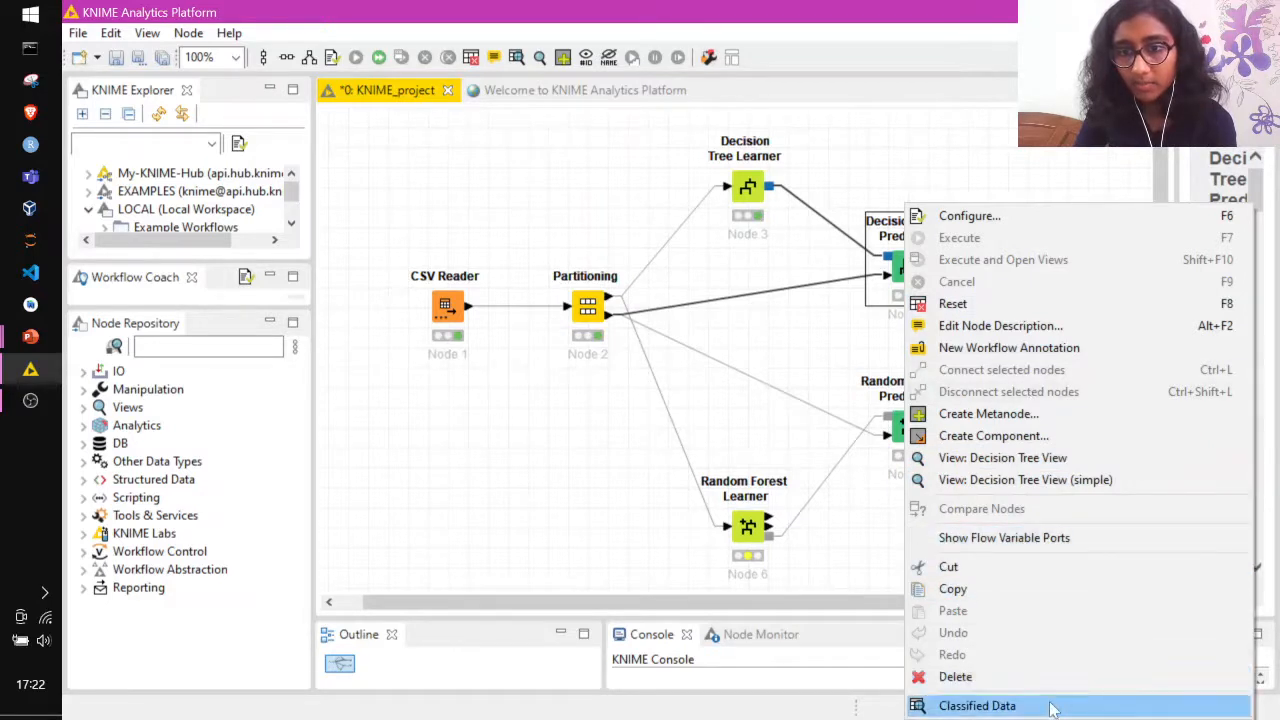
{"action": "left_click", "coordinate": [1073, 466]}
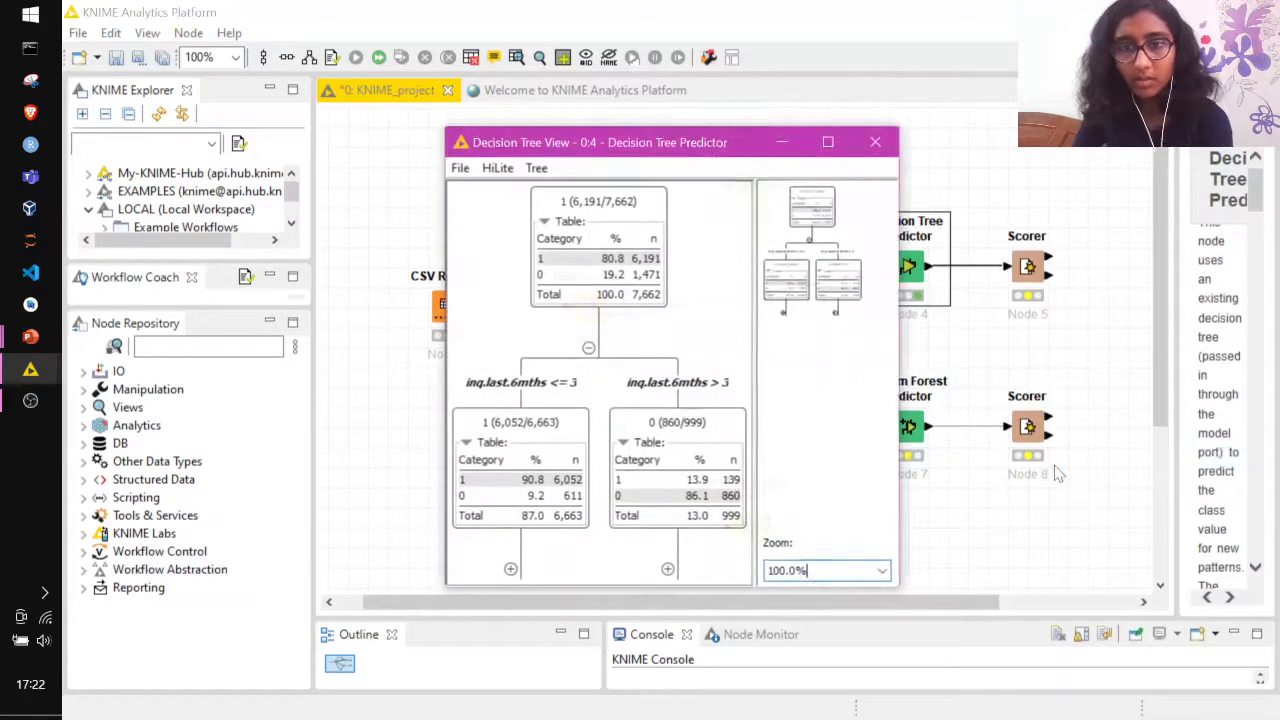
{"action": "left_click", "coordinate": [874, 144]}
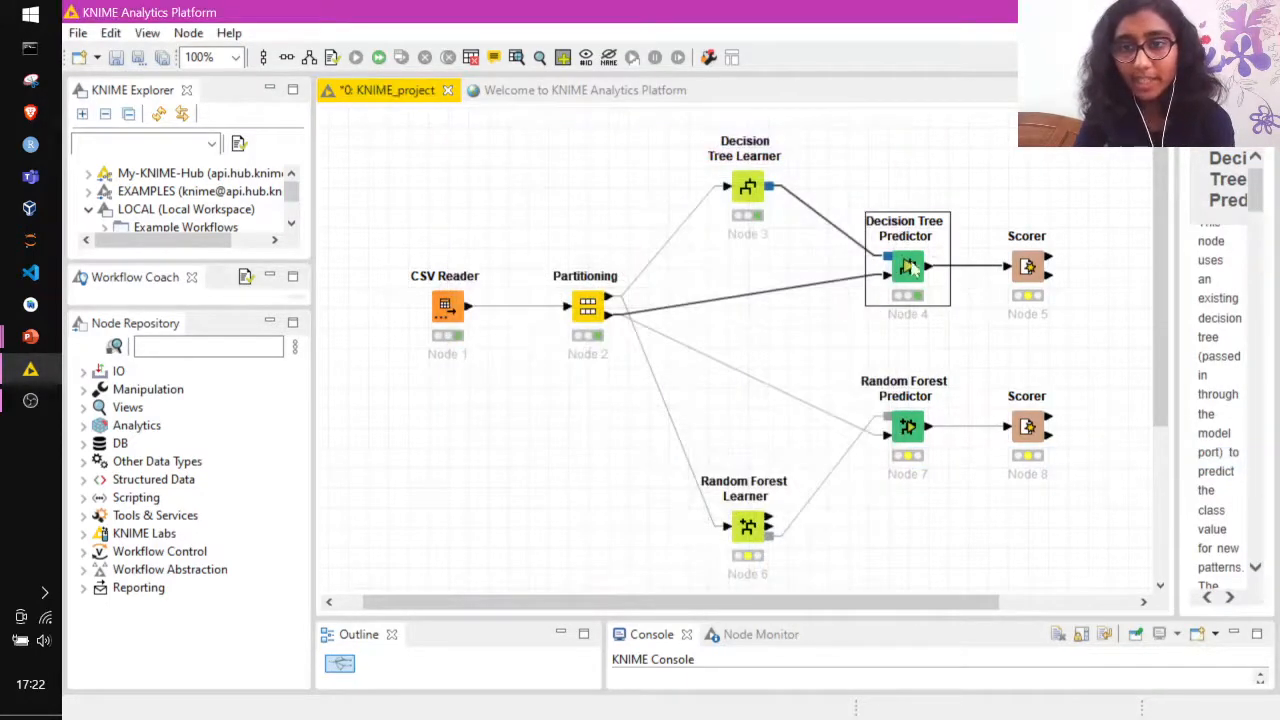
{"action": "right_click", "coordinate": [912, 265]}
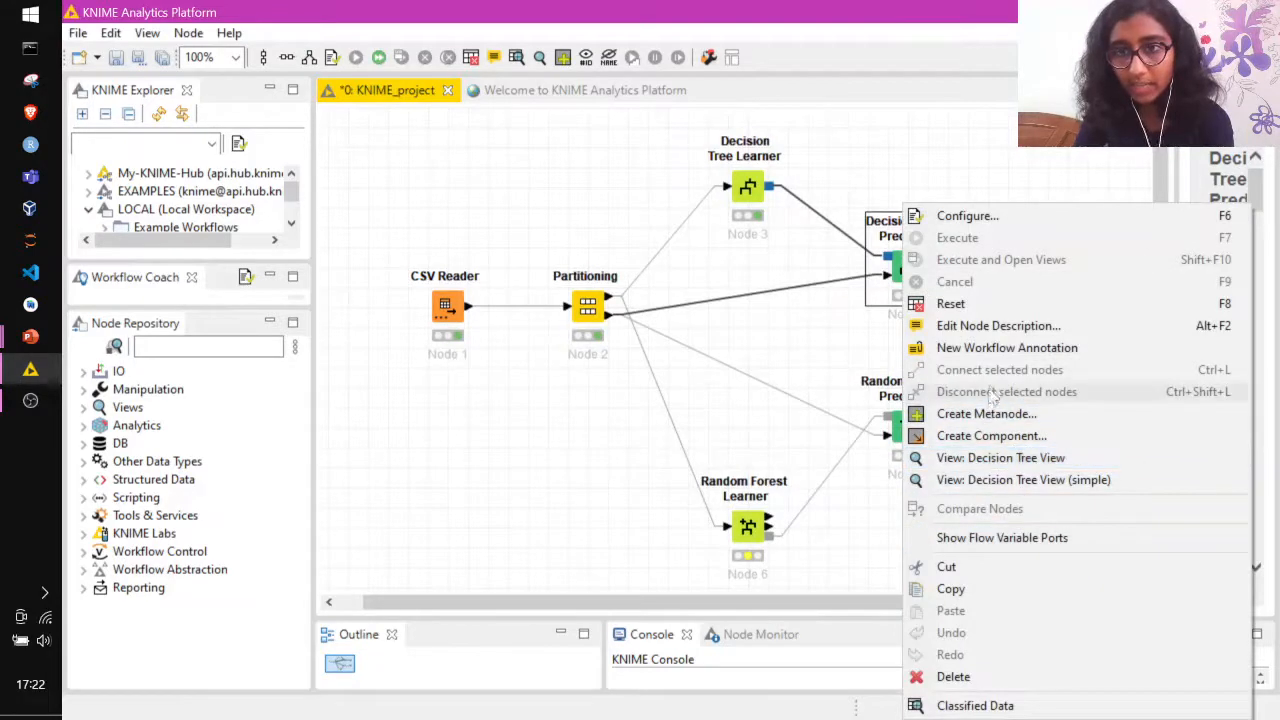
{"action": "left_click", "coordinate": [845, 346]}
Execute the Scorer node connected to the Decision Tree Predictor
{"action": "left_click", "coordinate": [1023, 266]}
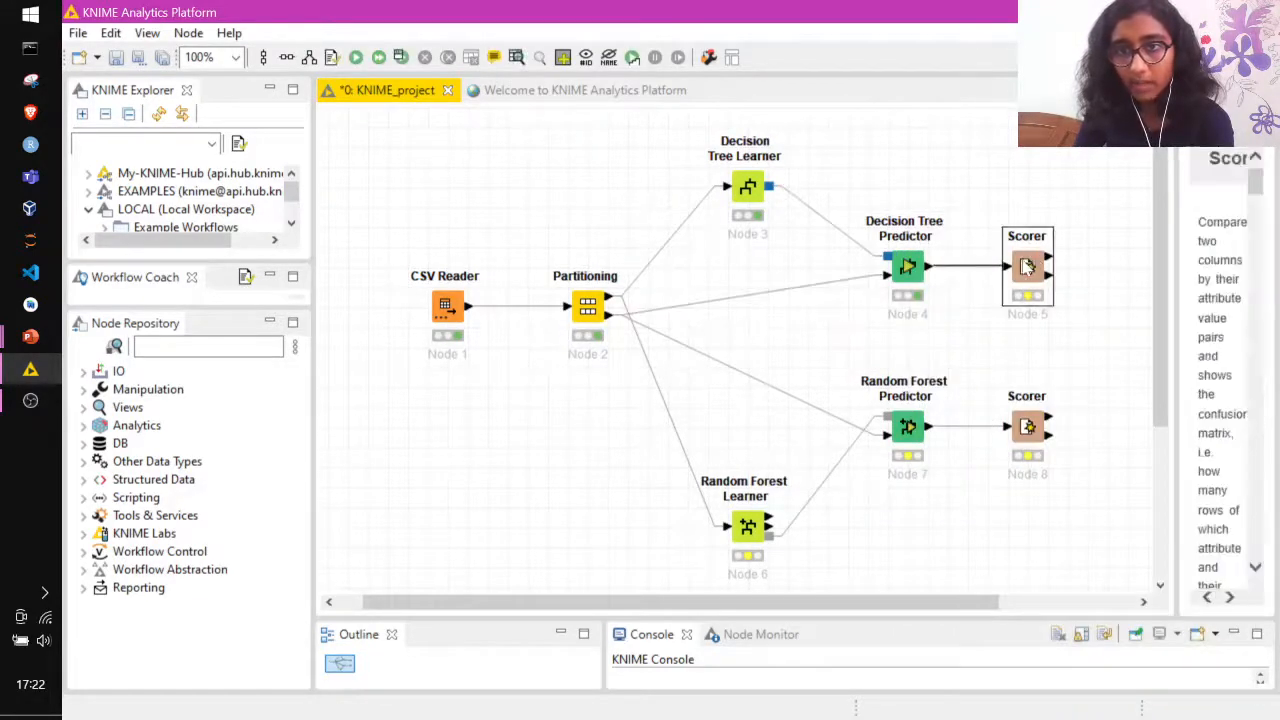
{"action": "right_click", "coordinate": [1023, 264]}
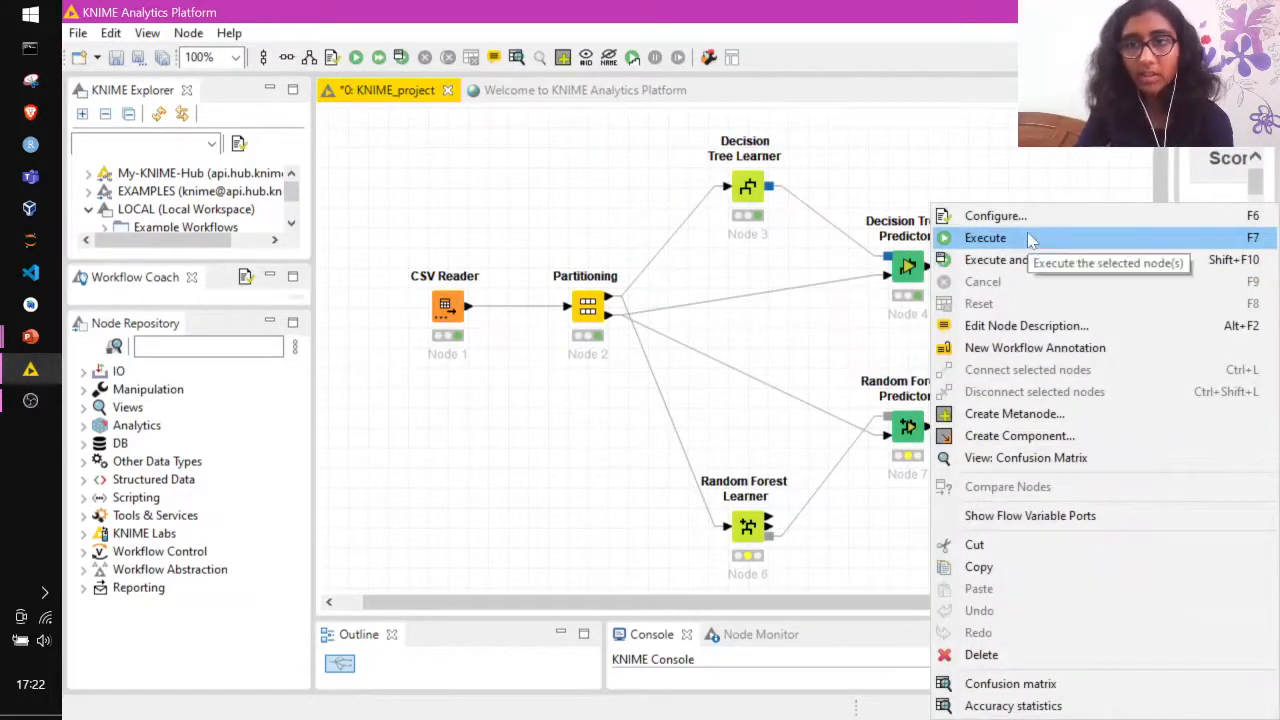
{"action": "left_click", "coordinate": [832, 375]}
{"action": "left_click", "coordinate": [1024, 266]}
{"action": "right_click", "coordinate": [1026, 265]}
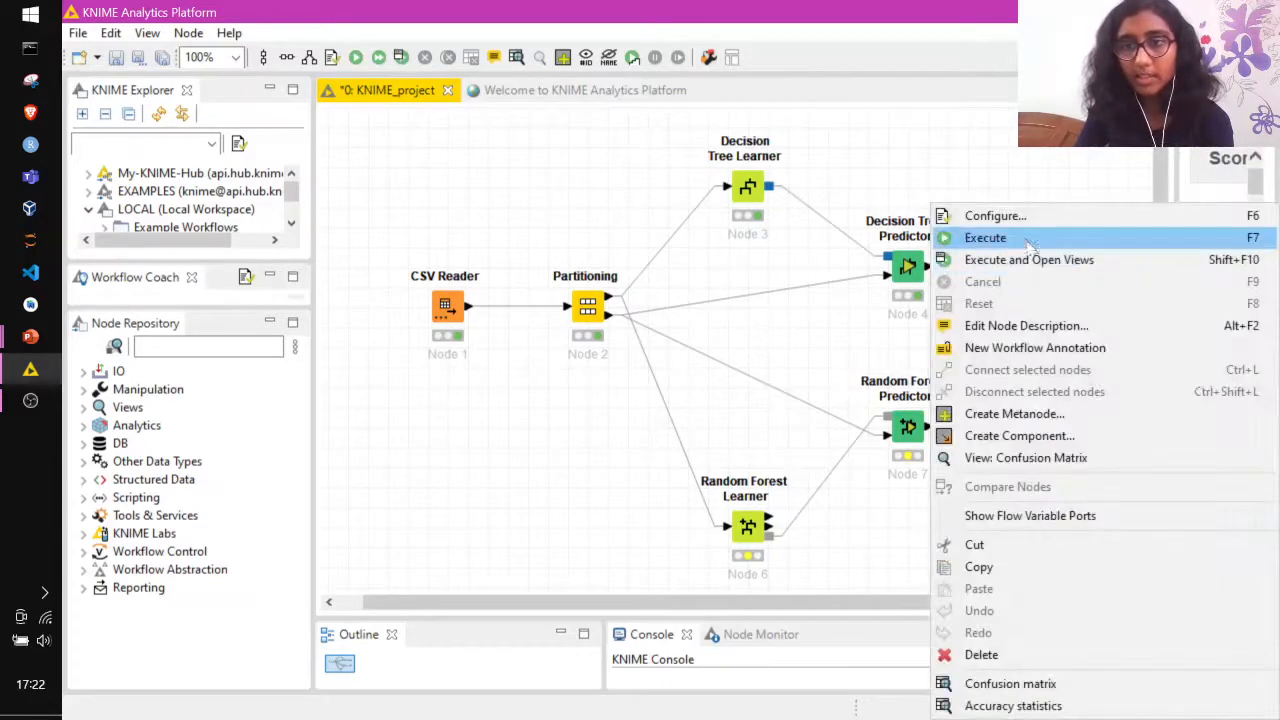
{"action": "left_click", "coordinate": [1030, 240]}
Examine the decision tree Scorer's accuracy statistics table, including recall, precision and overall accuracy, and return to the workflow
{"action": "right_click", "coordinate": [1026, 266]}
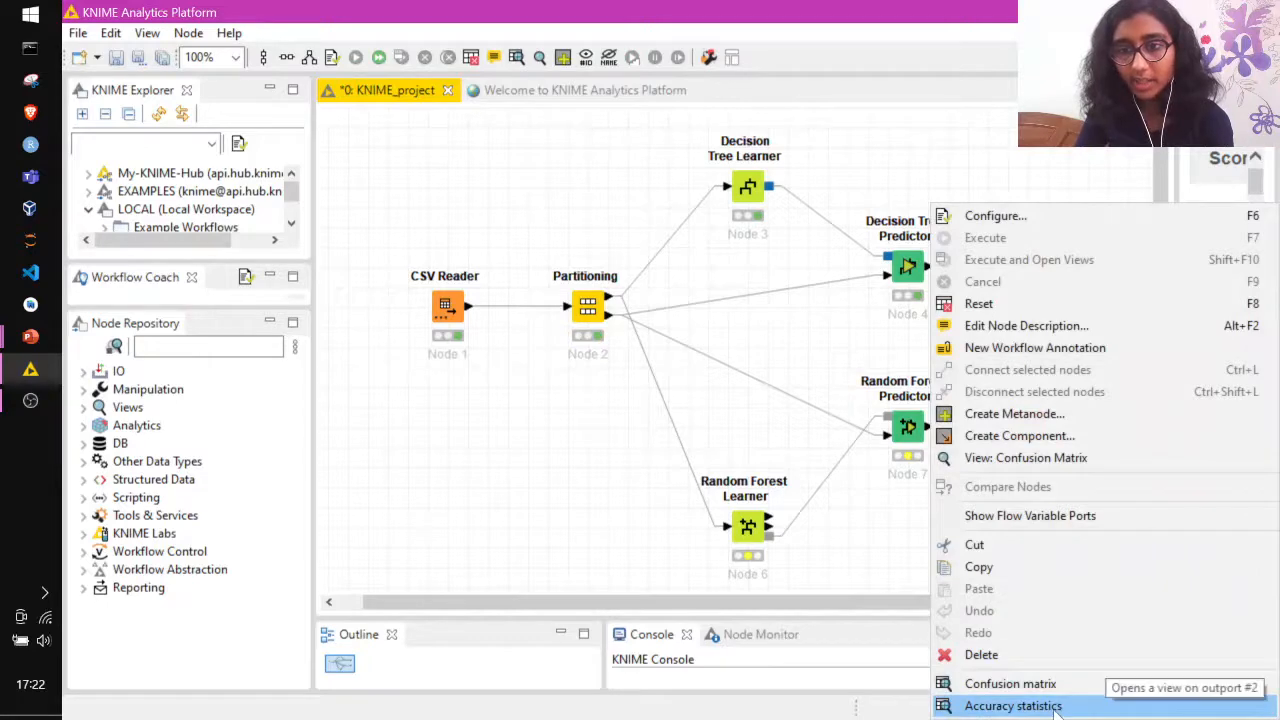
{"action": "left_click", "coordinate": [1013, 706]}
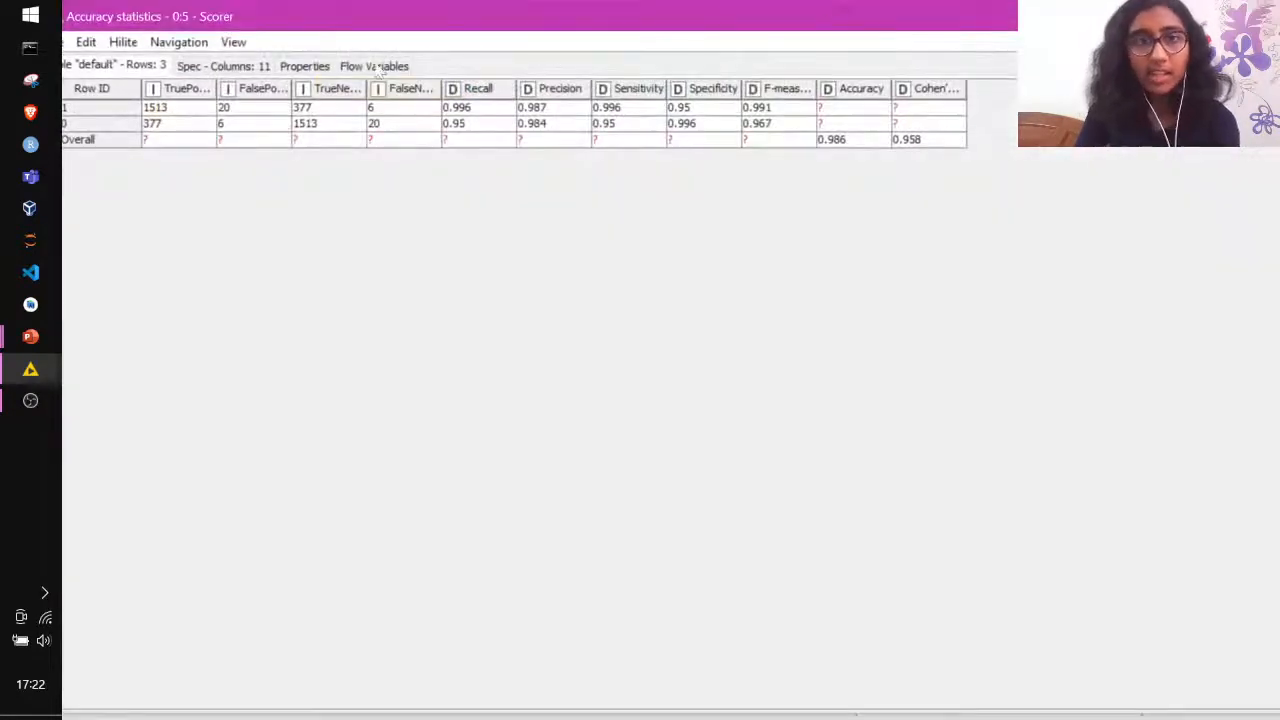
{"action": "left_click_drag", "start_coordinate": [289, 25], "coordinate": [357, 57]}
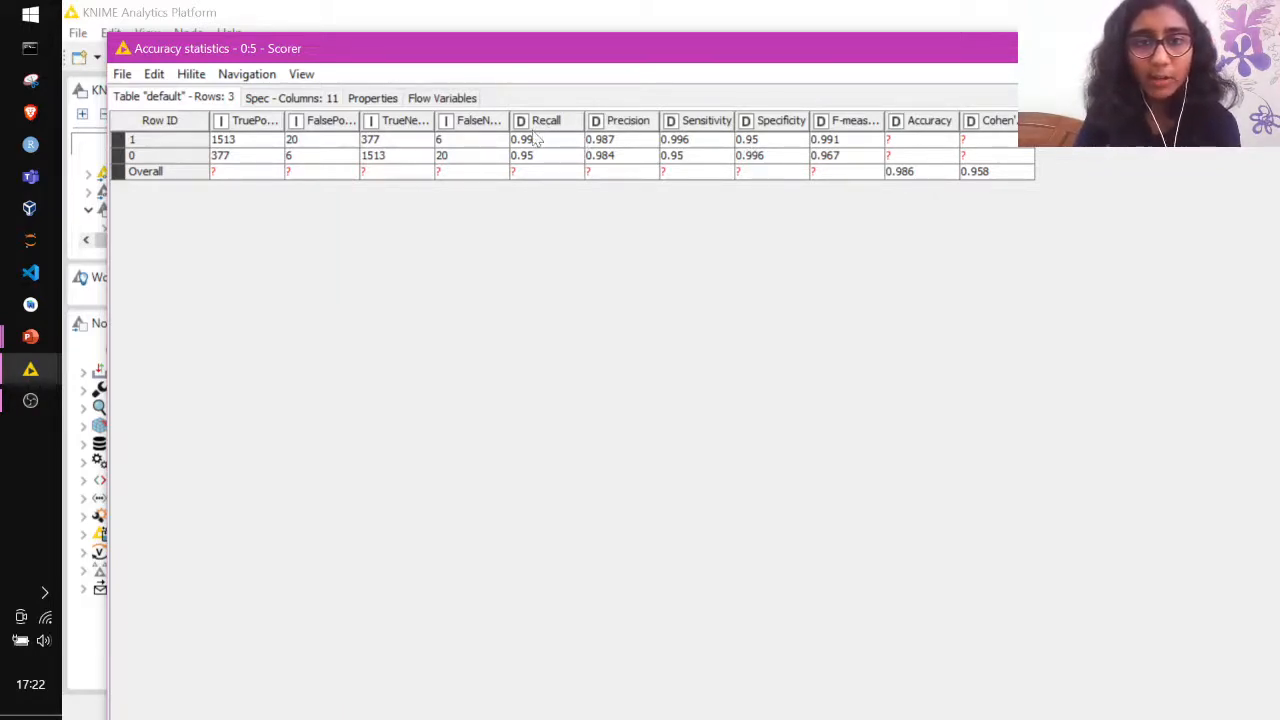
{"action": "left_click", "coordinate": [510, 28]}
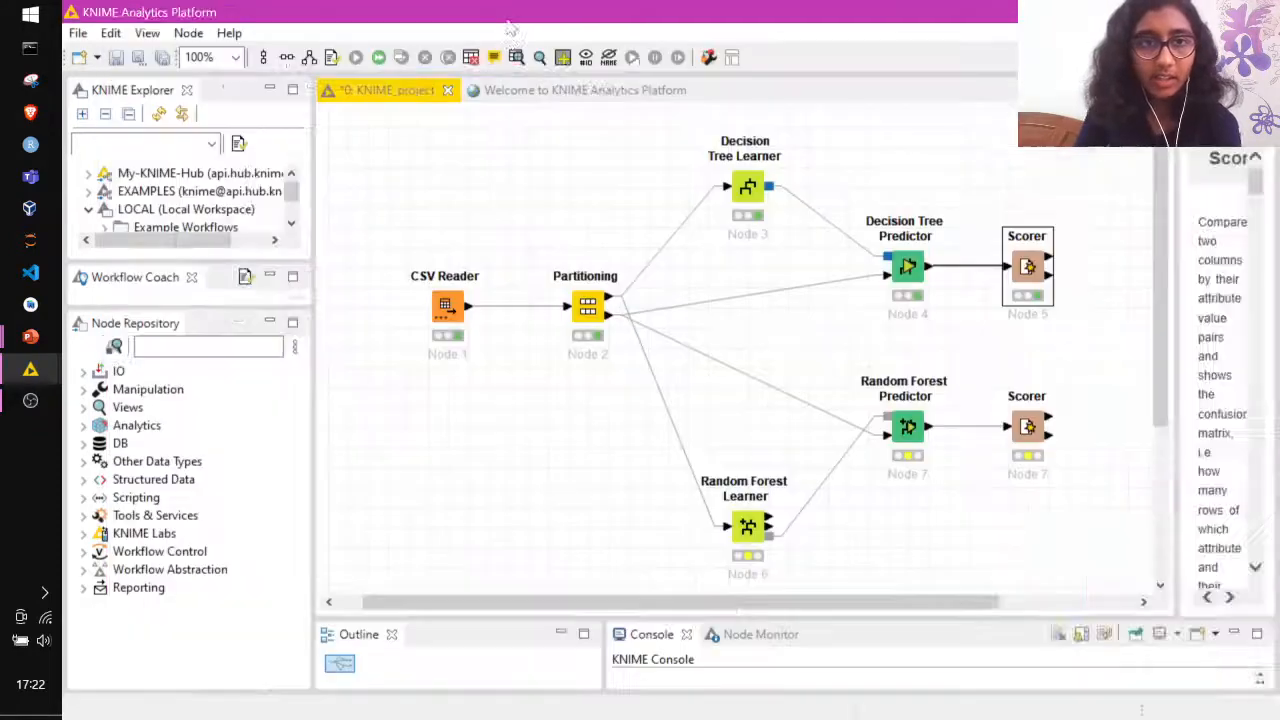
{"action": "double_click", "coordinate": [510, 28]}
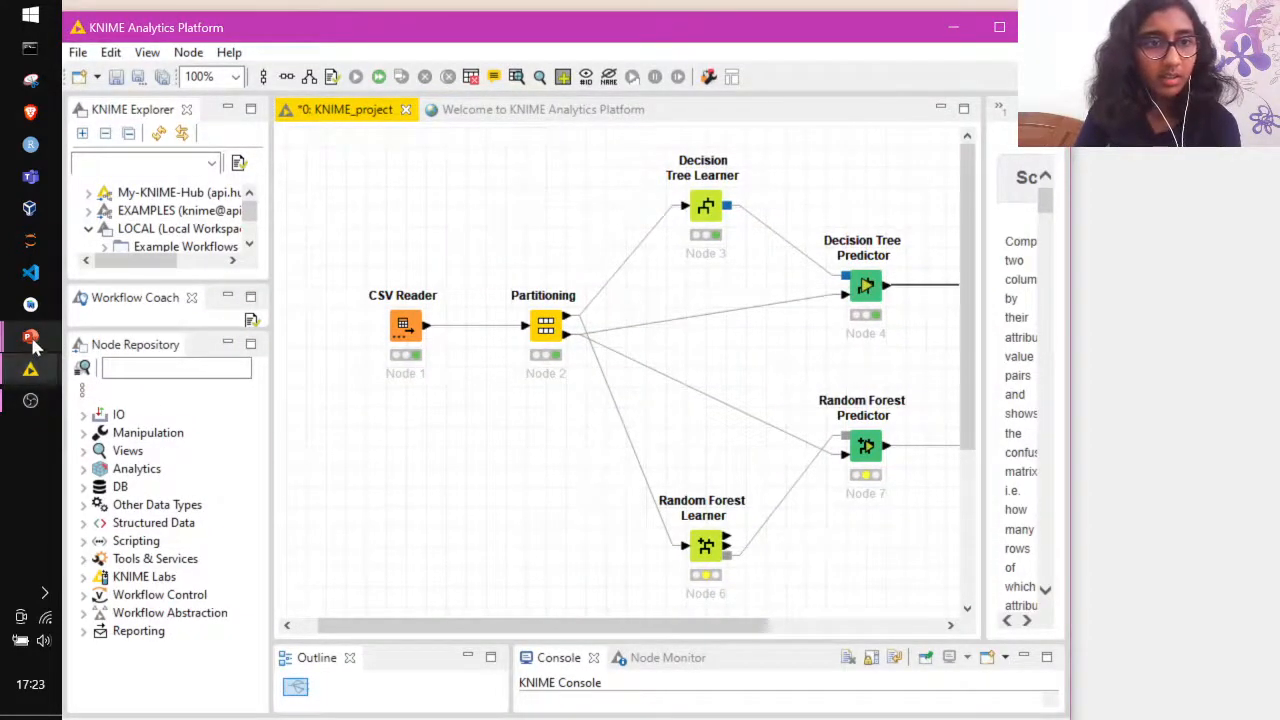
Switch to the PowerPoint slide show and advance to the "What is Random Forest?" slide
{"action": "mouse_move", "coordinate": [33, 343]}
{"action": "left_click", "coordinate": [159, 414]}
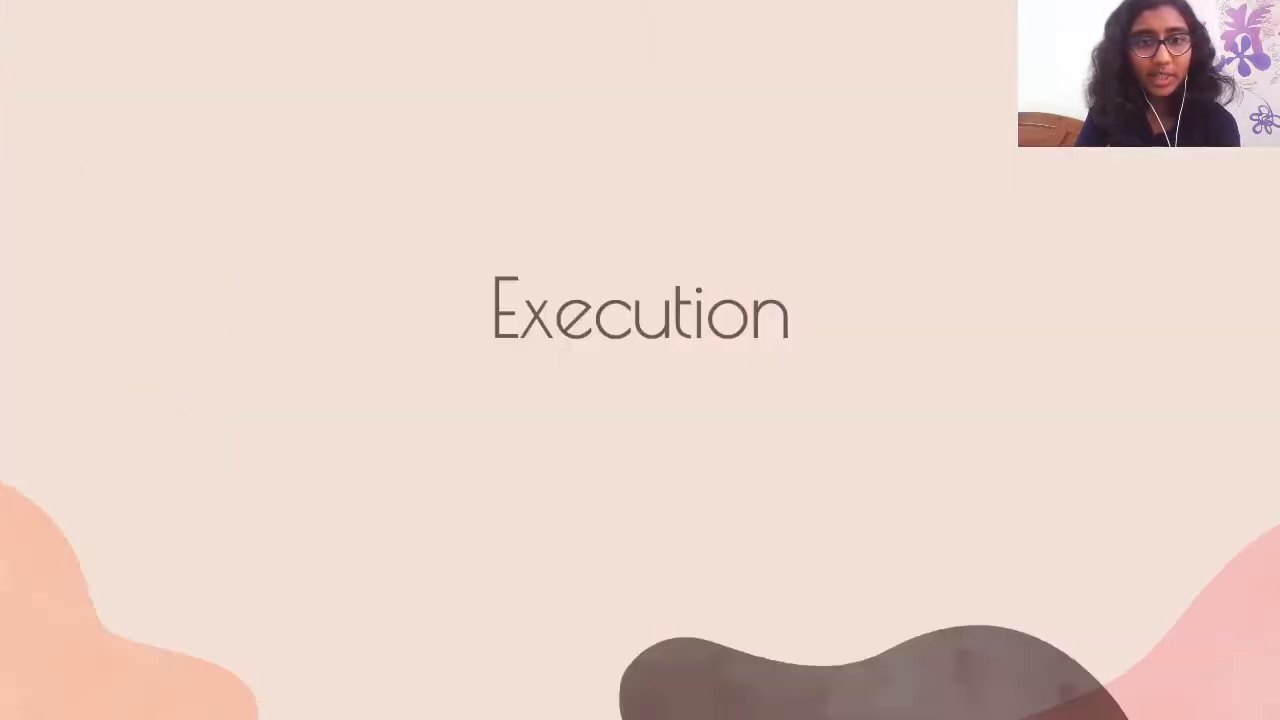
{"action": "left_click", "coordinate": [569, 313]}
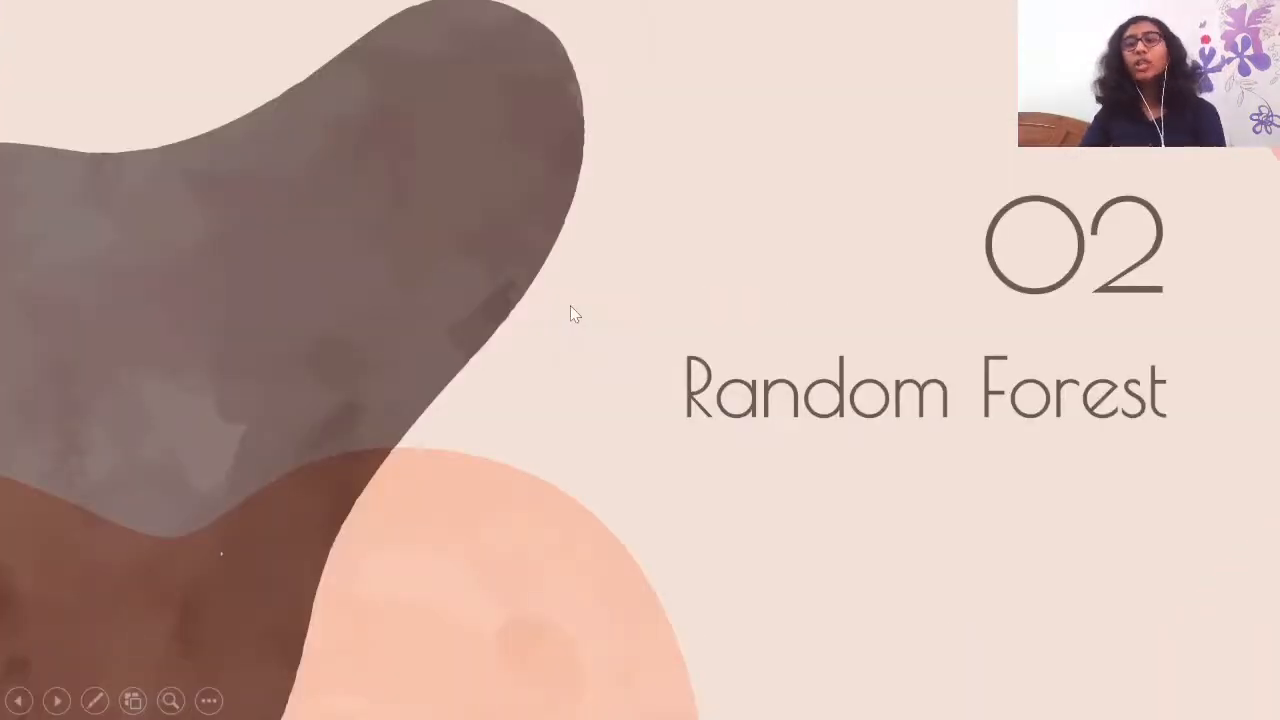
{"action": "left_click", "coordinate": [571, 307]}
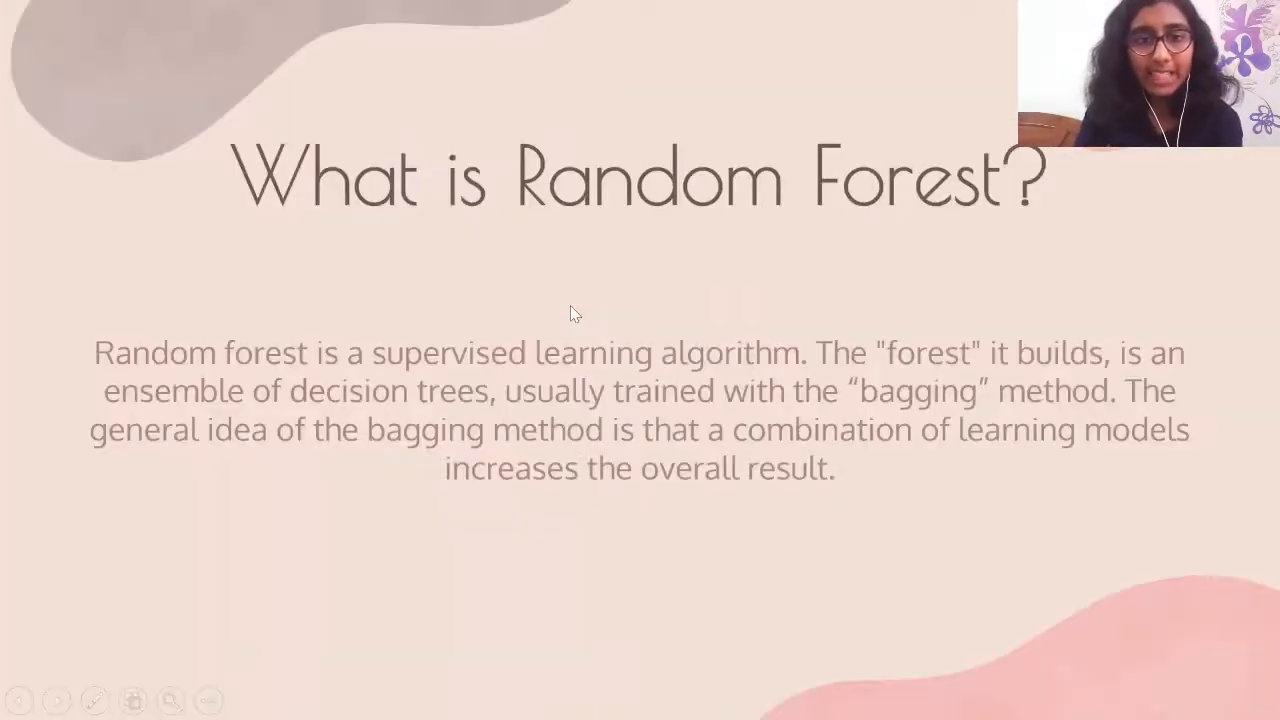